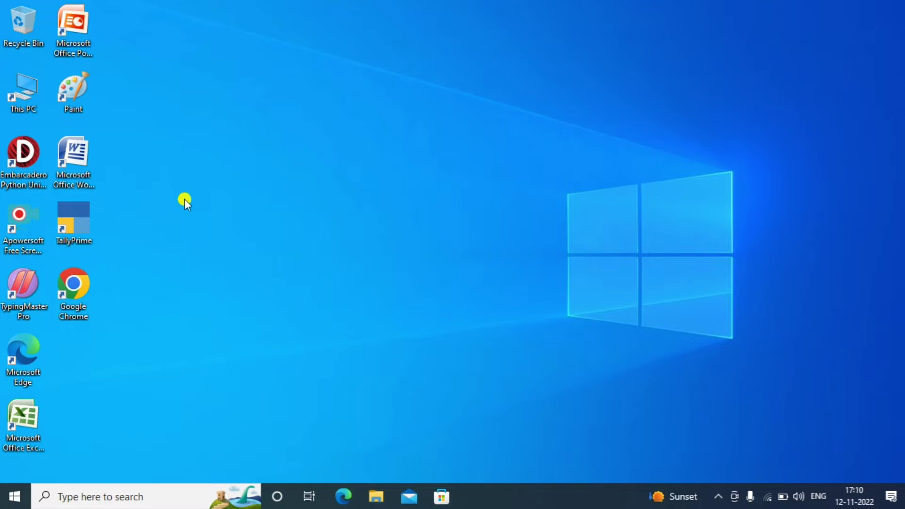
Start TallyPrime in educational mode and open the company's features settings.
double_click(90, 220)
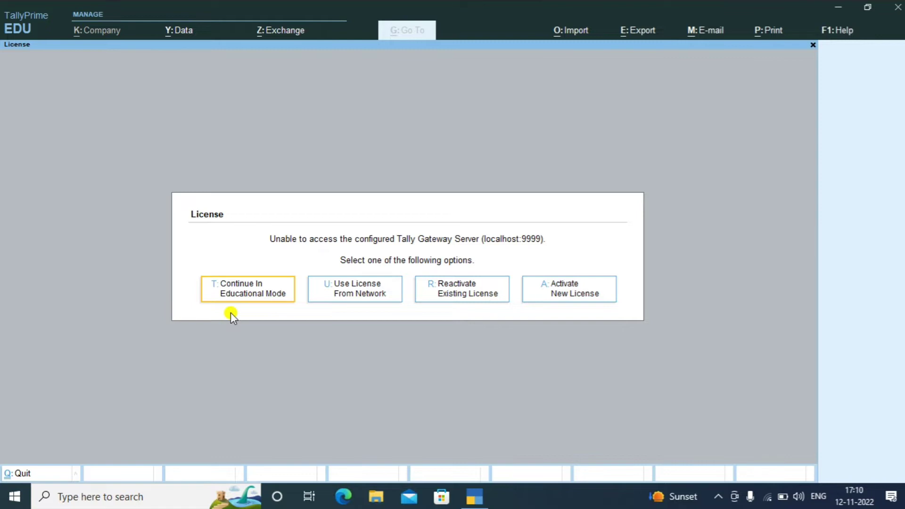
left_click(255, 294)
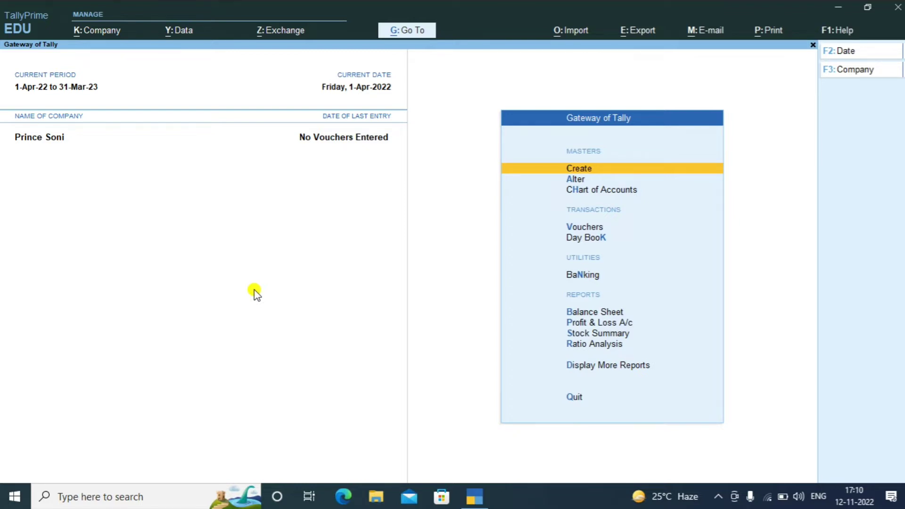
key("F11")
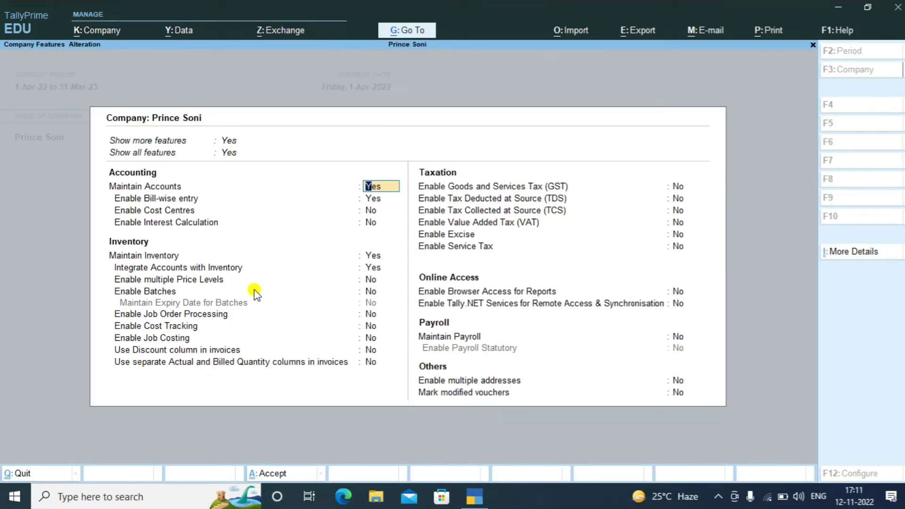
Set "Use separate Actual and Billed Quantity columns in invoices" to Yes in the company features and save them.
key("Return")
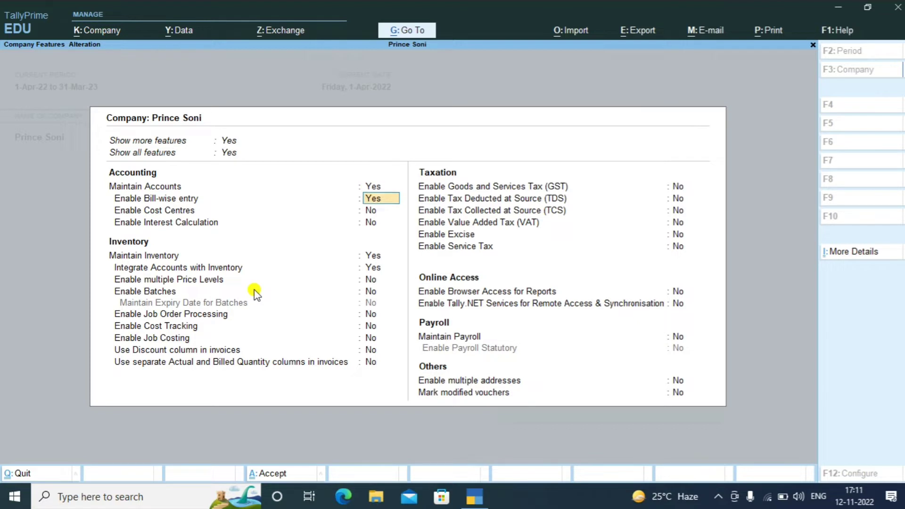
key("Return")
key("Return")
key("Return")
key("Return")
key("Return")
key("Up")
key("Up")
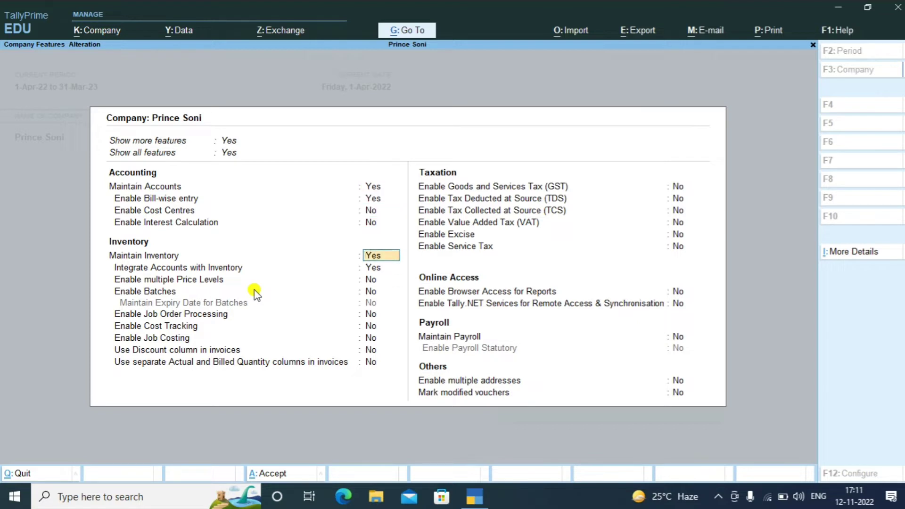
key("Return")
key("Return")
key("Return")
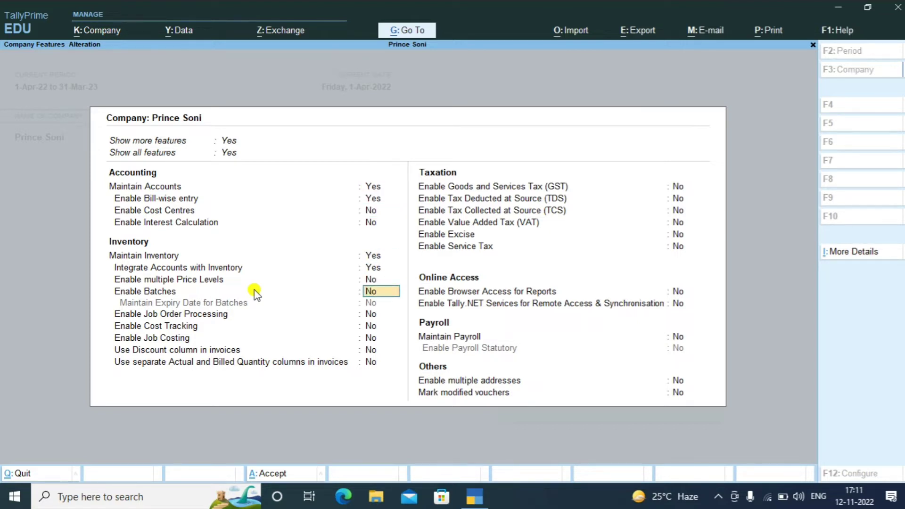
key("Return")
key("Return")
key("Return")
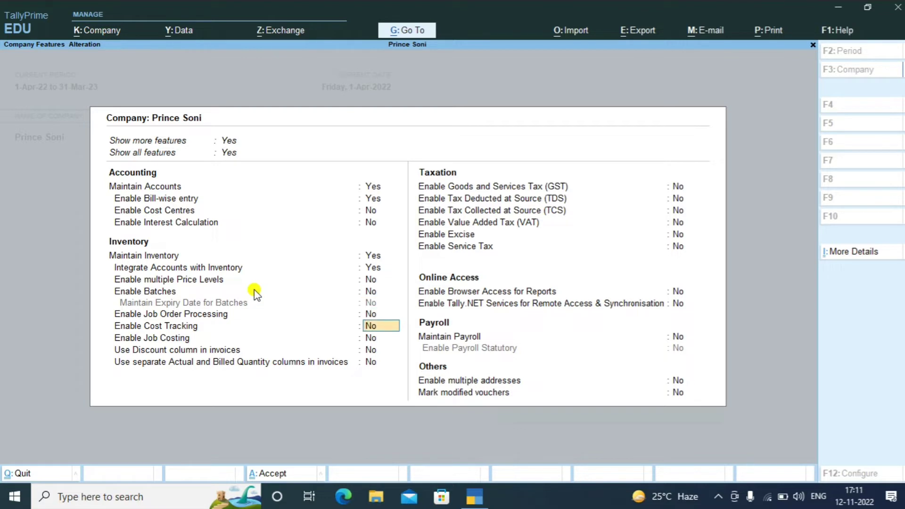
key("Return")
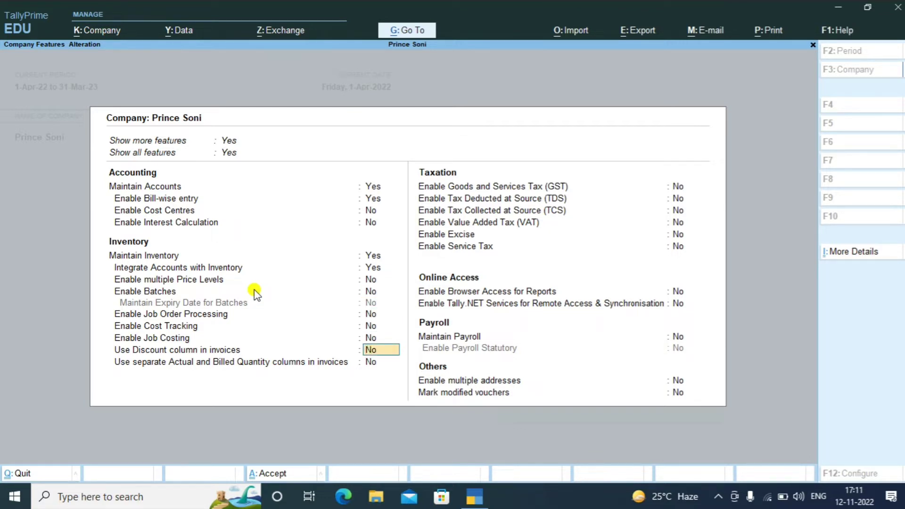
key("Return")
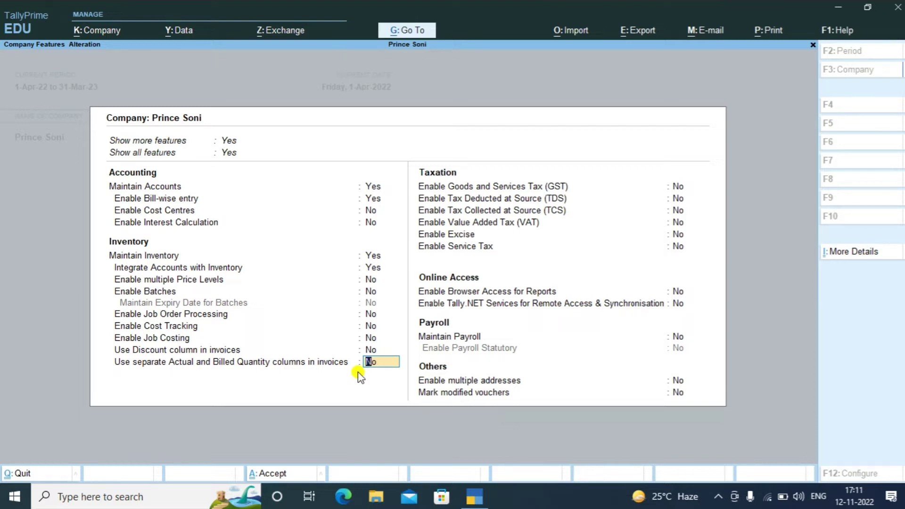
type("yes")
key("Return")
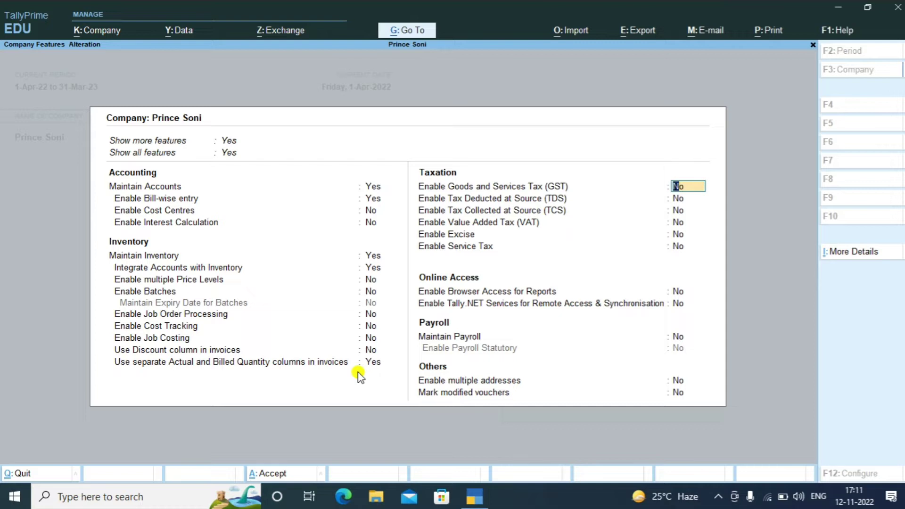
key("ctrl")
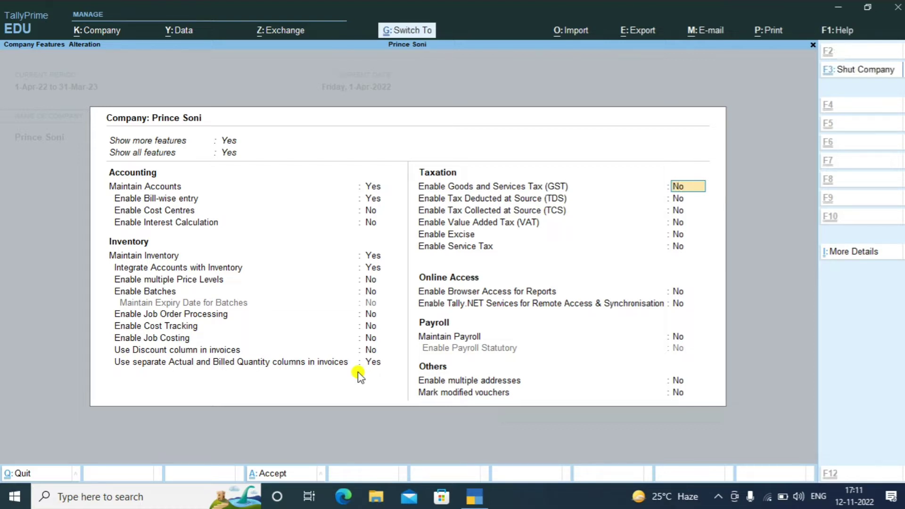
key("ctrl+a")
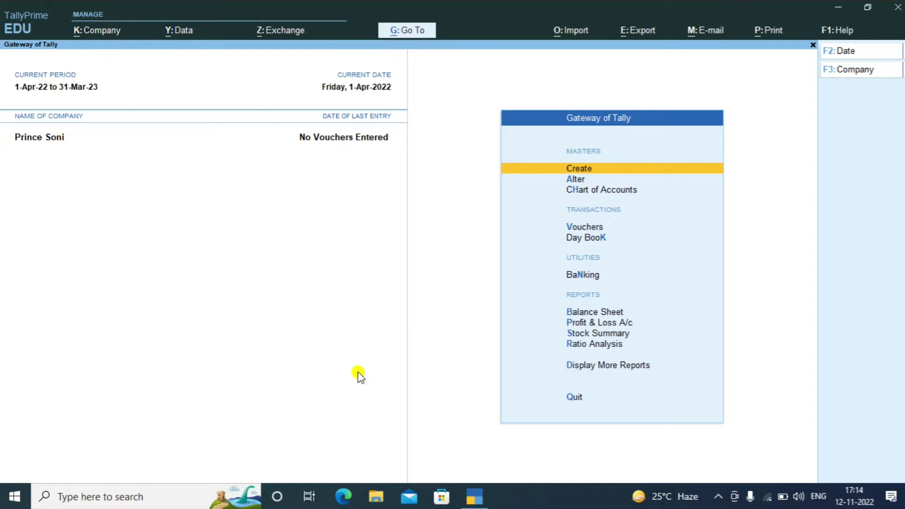
Create a ledger named Purchase under Purchase Accounts, with ledger type Not Applicable and no opening balance.
key("Return")
key("Down")
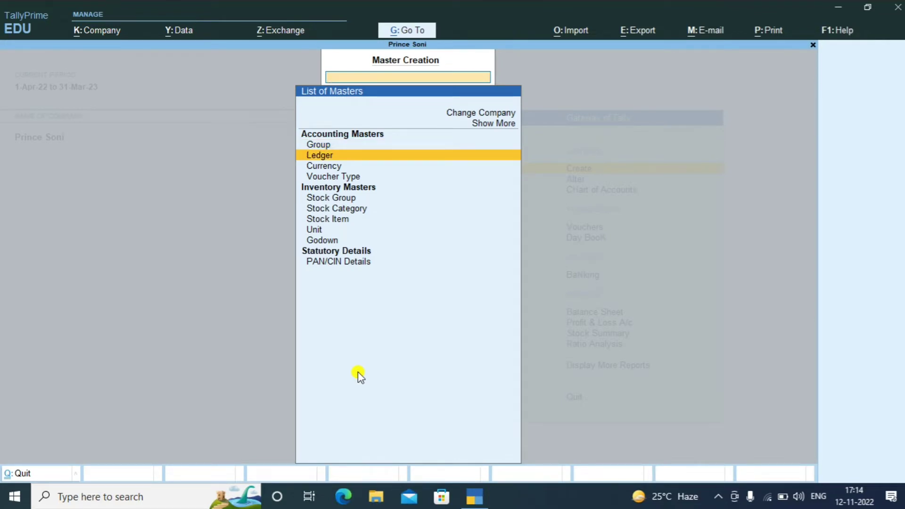
key("Return")
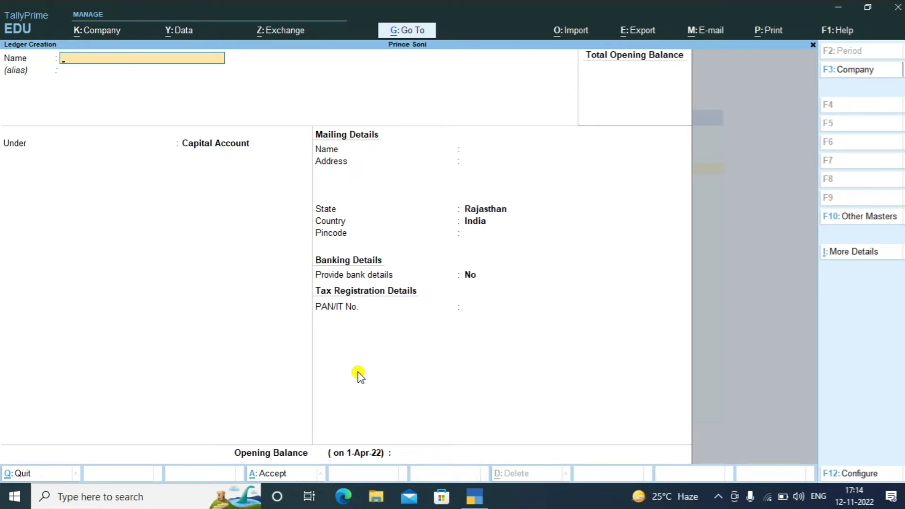
type("Purchase")
key("Return")
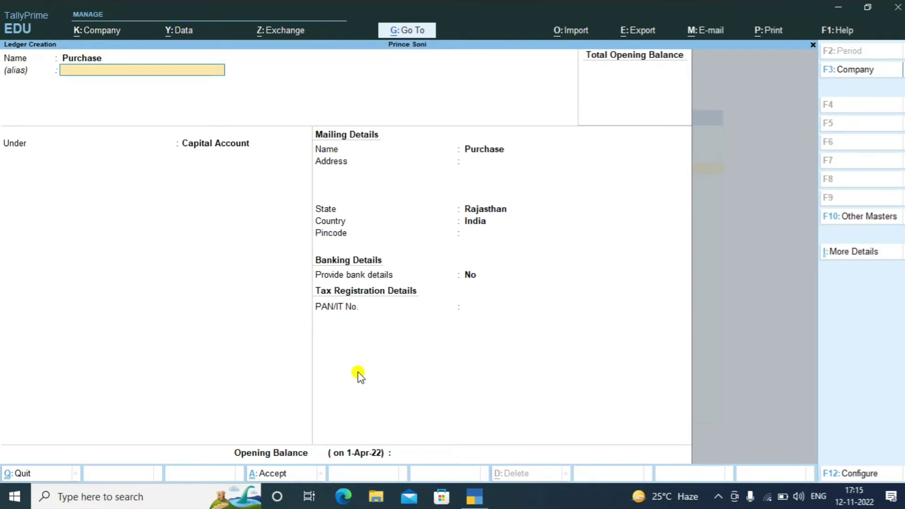
key("Return")
type("Pur")
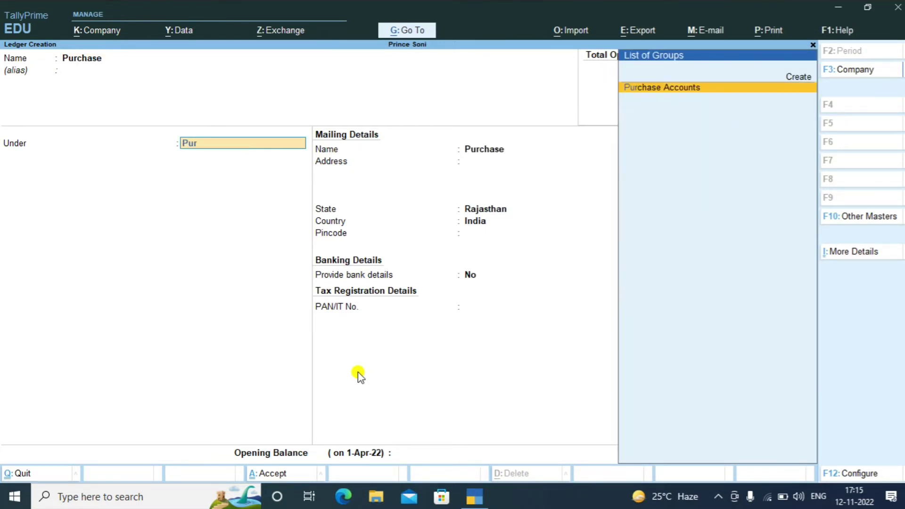
key("Return")
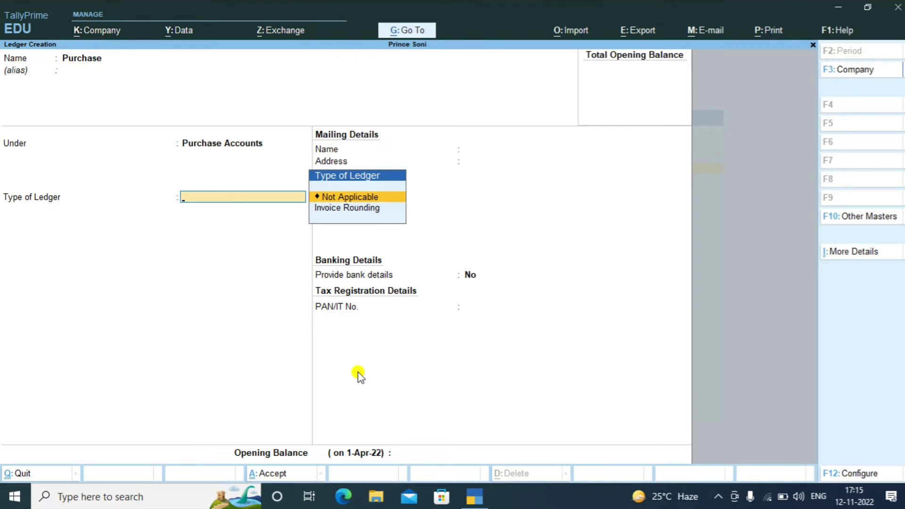
key("Return")
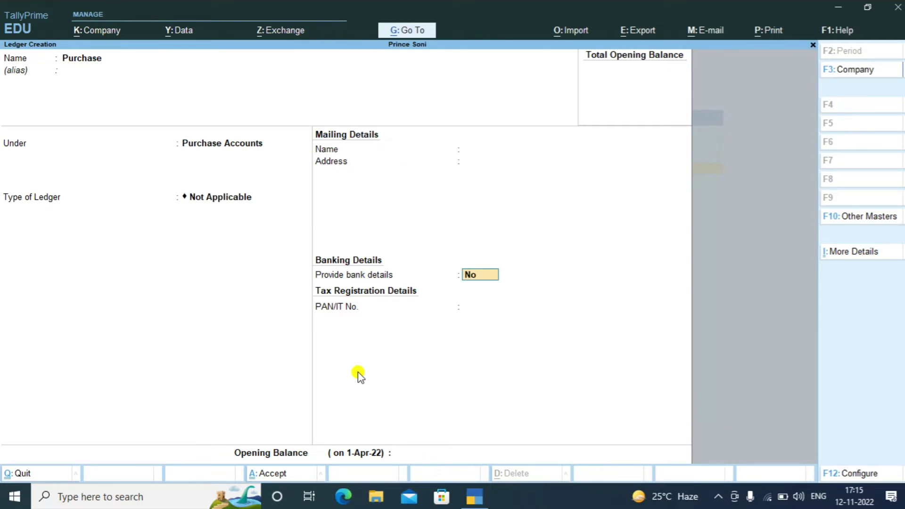
key("Return")
key("Return")
key("Return")
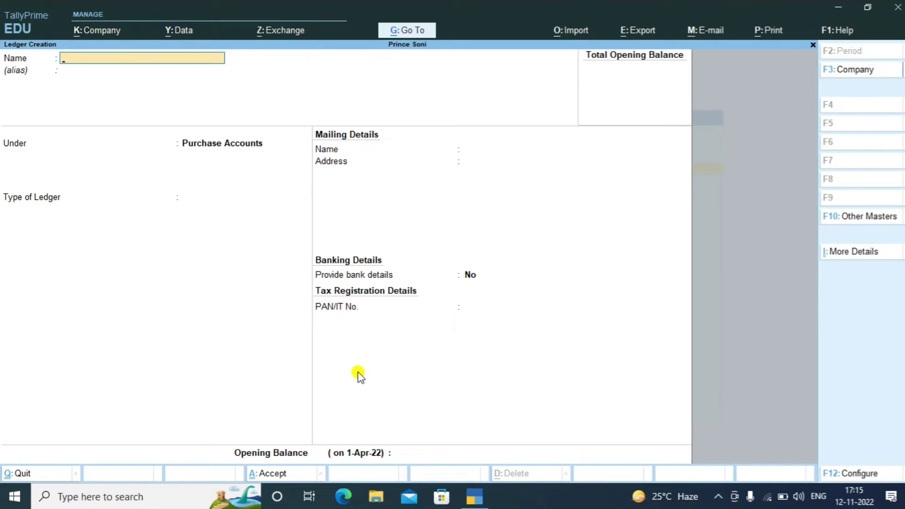
Create a ledger named Sales under Sales Accounts, with ledger type Not Applicable and no opening balance.
type("Sales")
key("Return")
key("Return")
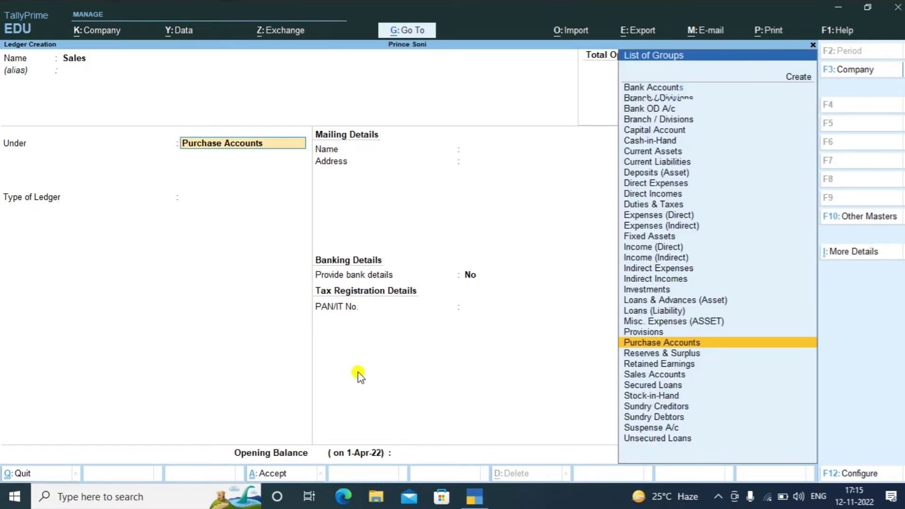
type("Sal")
key("Return")
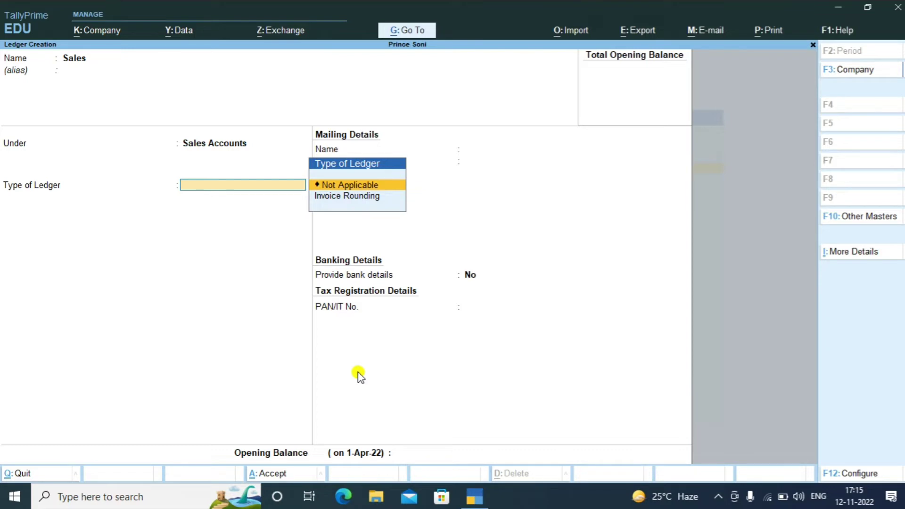
key("Return")
key("Return")
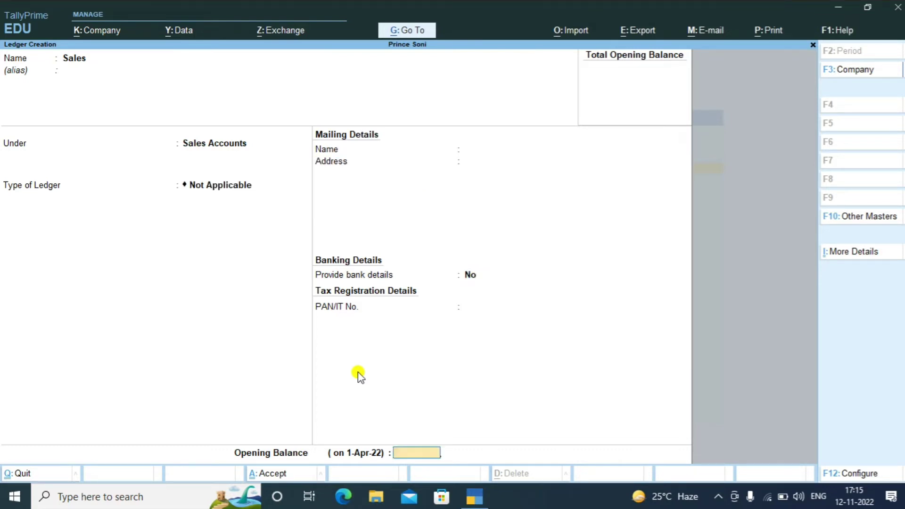
key("Return")
key("Return")
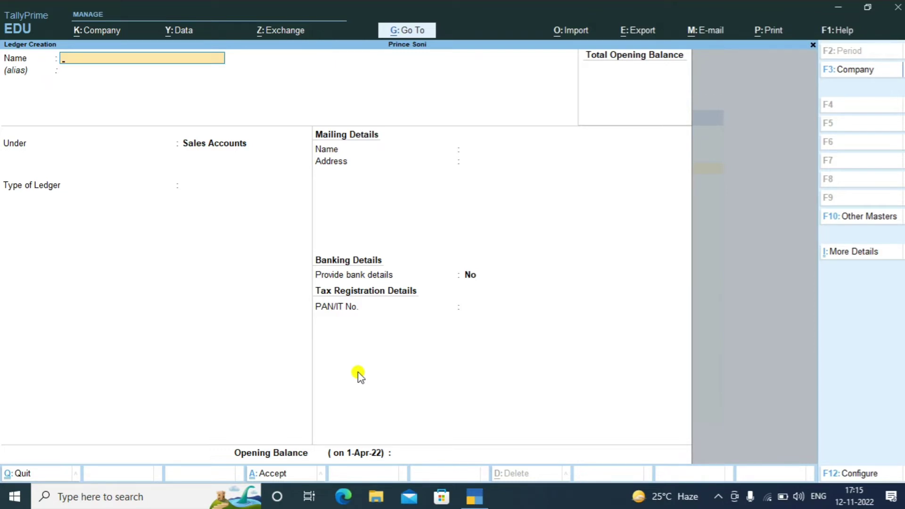
Create a ledger with the supplier's name under Sundry Creditors, keeping bill-by-bill balances on and the other details at their defaults.
type("Ram Scc")
key("Return")
key("Return")
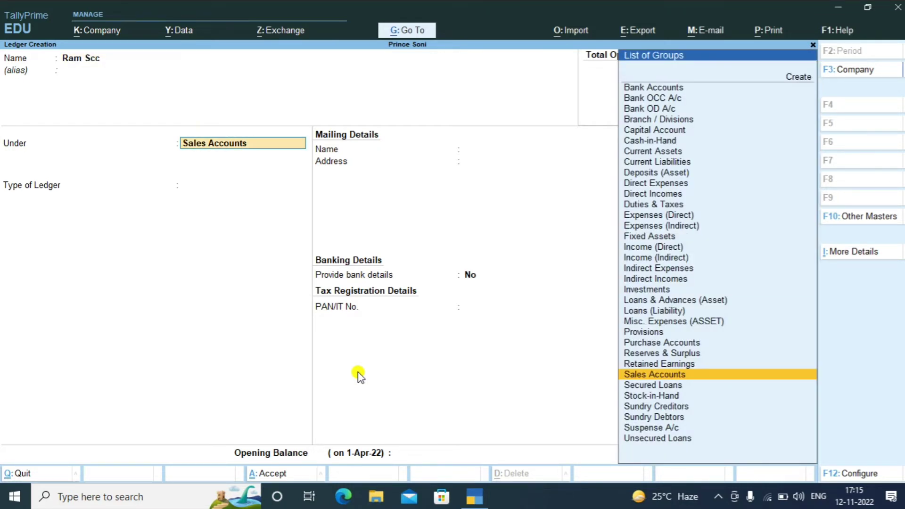
type("Su")
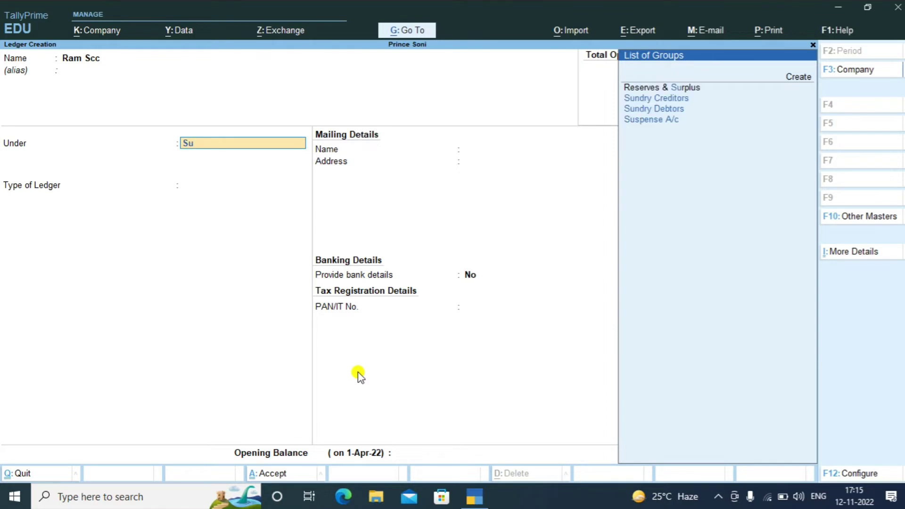
type("nd")
key("Return")
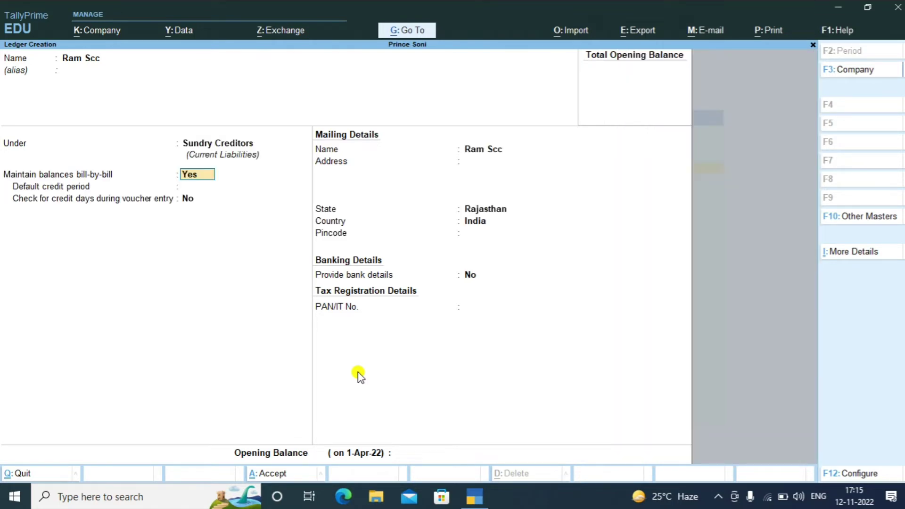
key("Return")
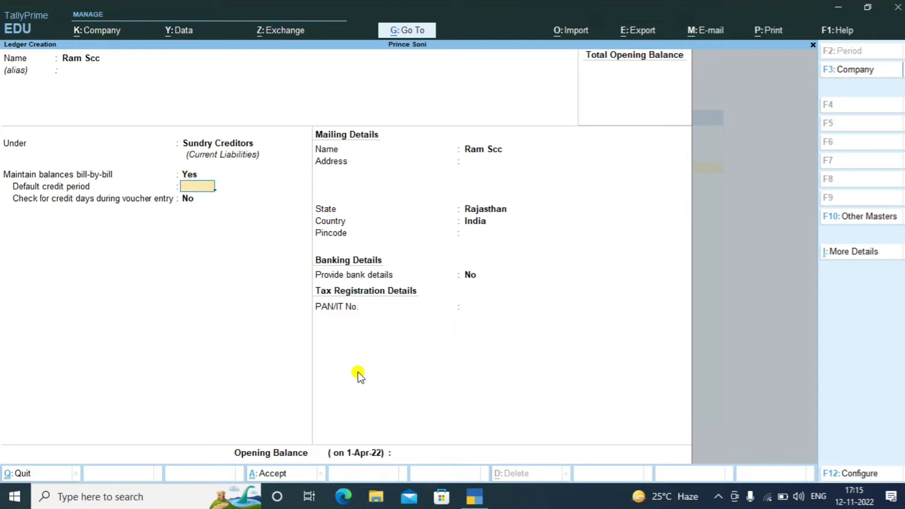
key("Return")
key("Return")
key("Return")
key("Return")
key("Return")
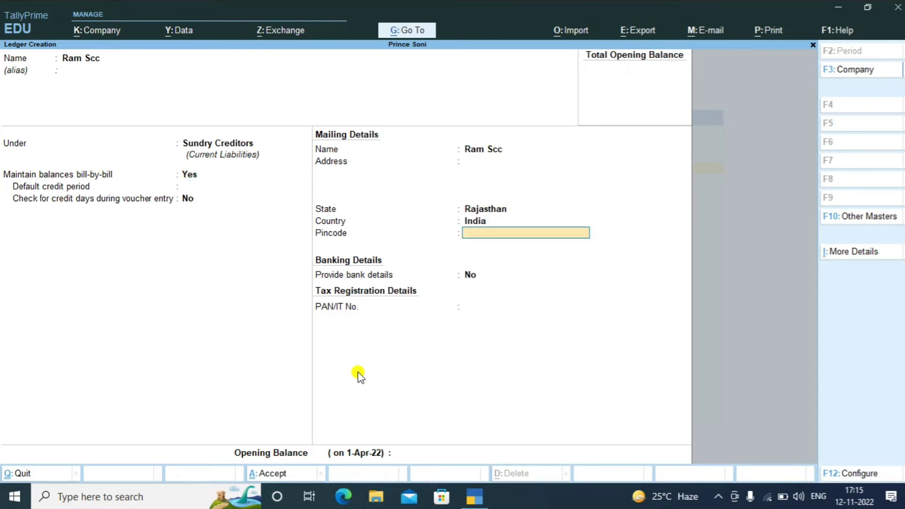
key("Return")
key("Return")
key("Return")
key("Return")
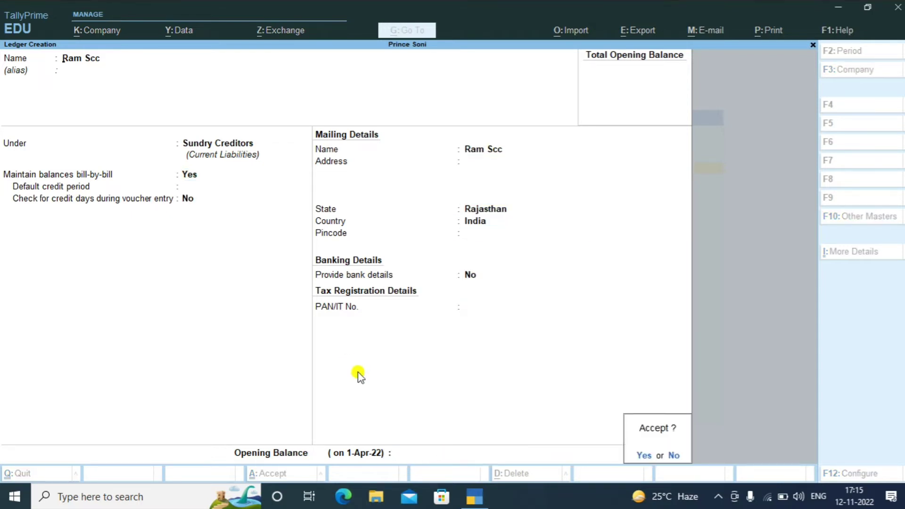
key("Return")
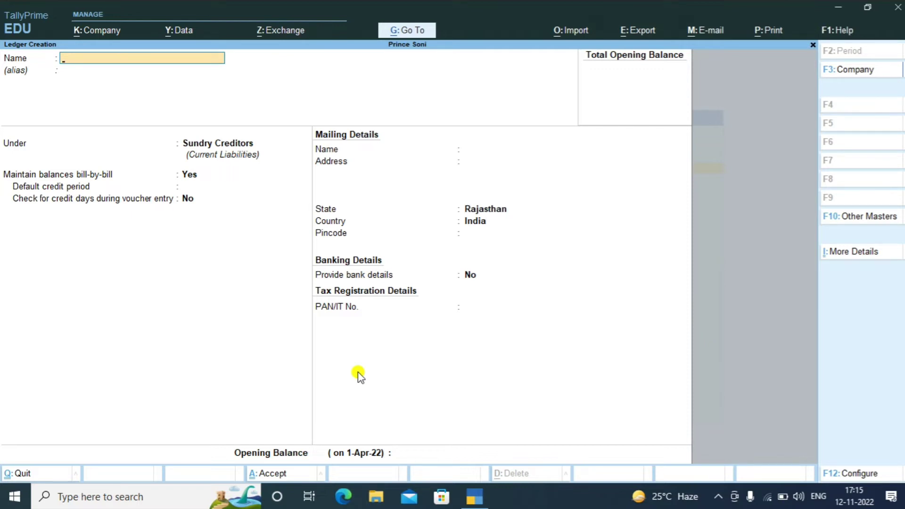
Create a ledger with the customer's name under Sundry Debtors, keeping bill-by-bill balances on and the other details at their defaults.
type("Shayam Sdd")
key("Return")
key("Return")
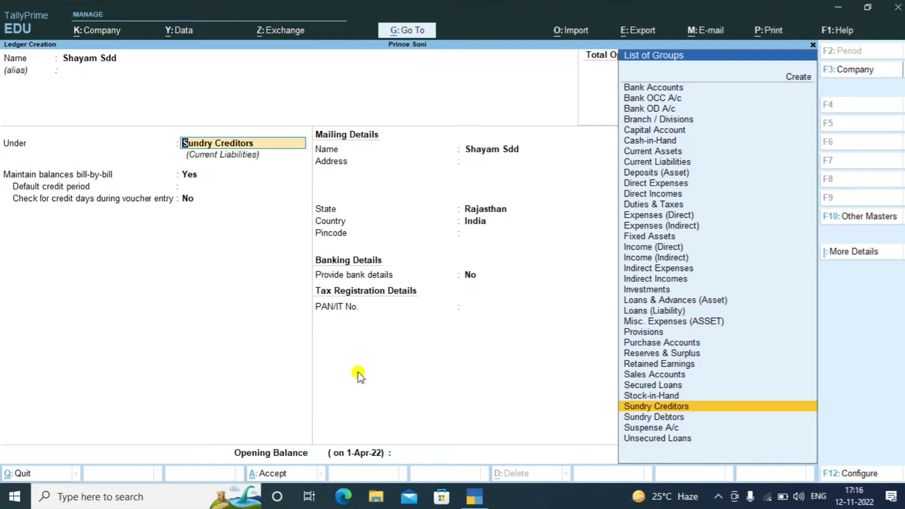
key("Down")
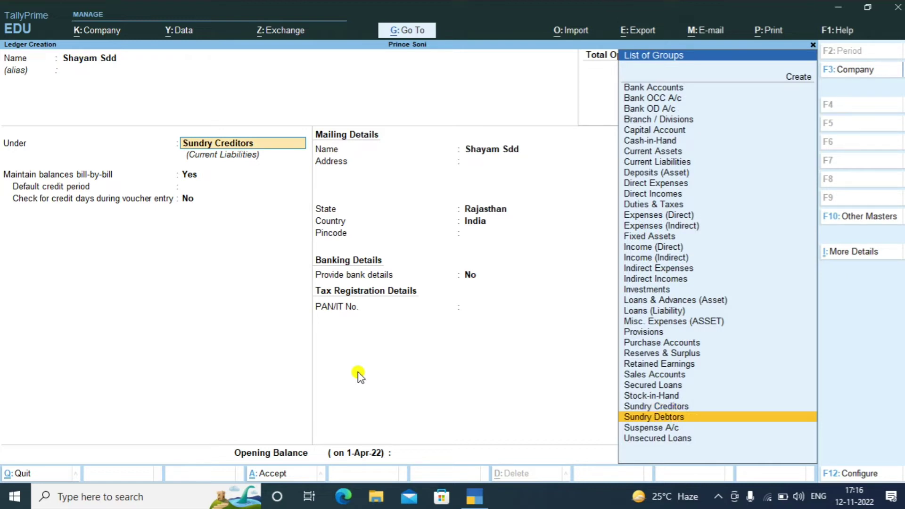
key("Return")
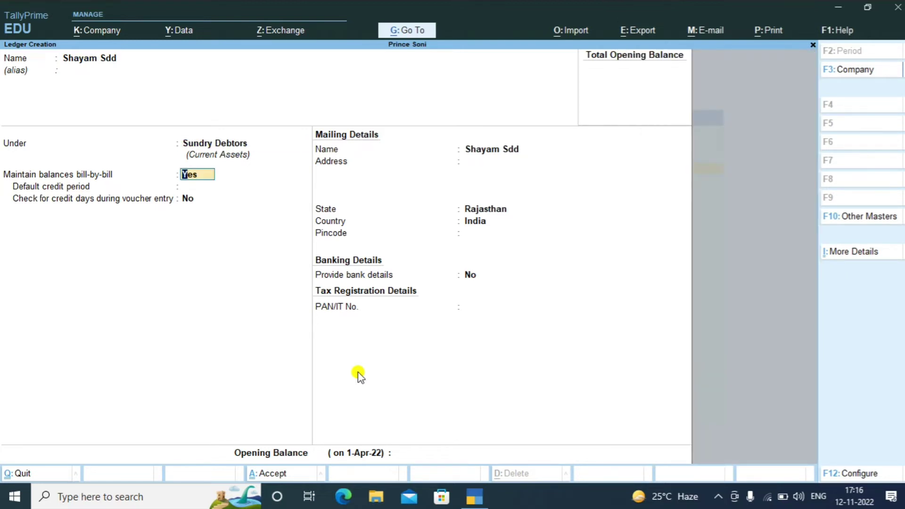
key("Return")
key("Return")
key("Return")
key("Return")
key("Return")
key("Return")
key("Return")
key("Return")
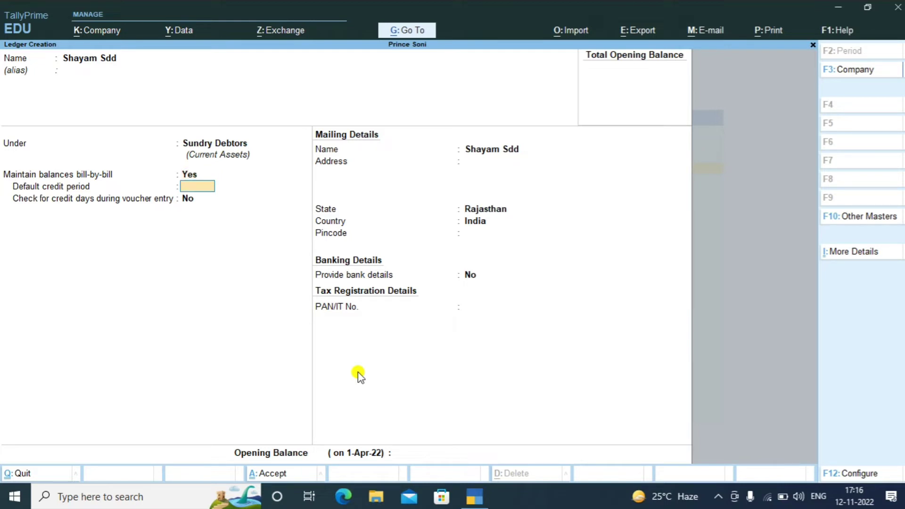
key("Return")
key("Return")
key("Return")
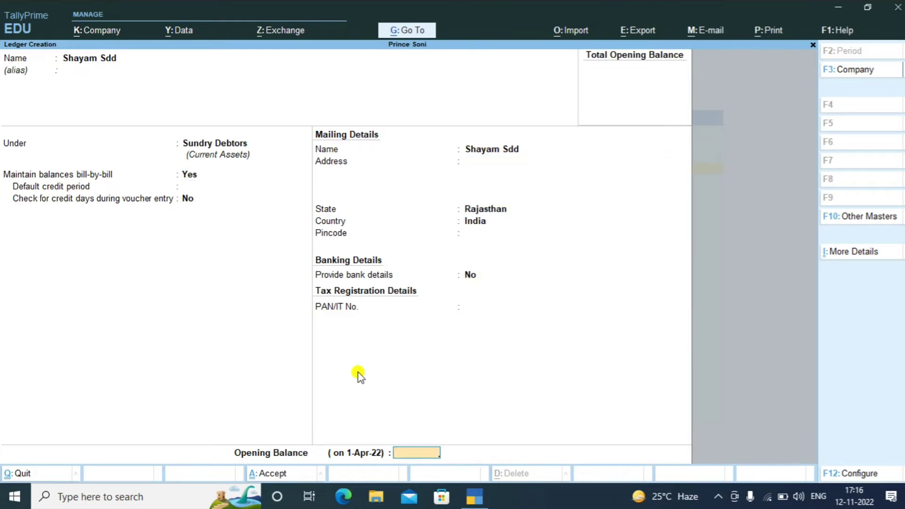
key("Return")
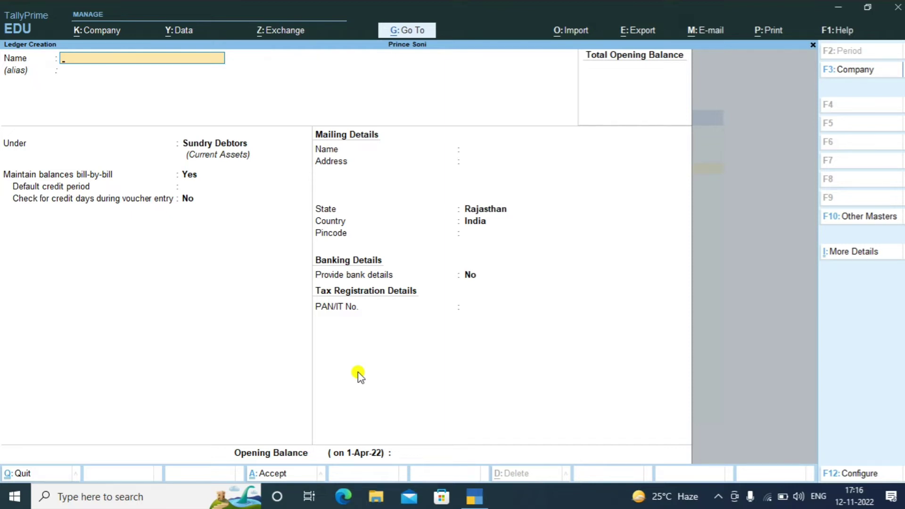
key("Escape")
key("y")
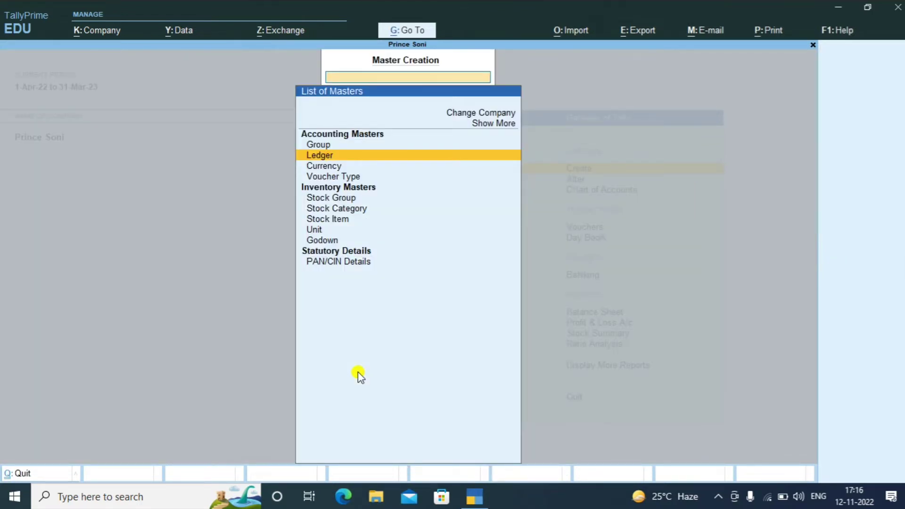
Start a new stock item master named Laptop without an alias.
key("Down")
key("Down")
key("Down")
key("Down")
key("Down")
key("Down")
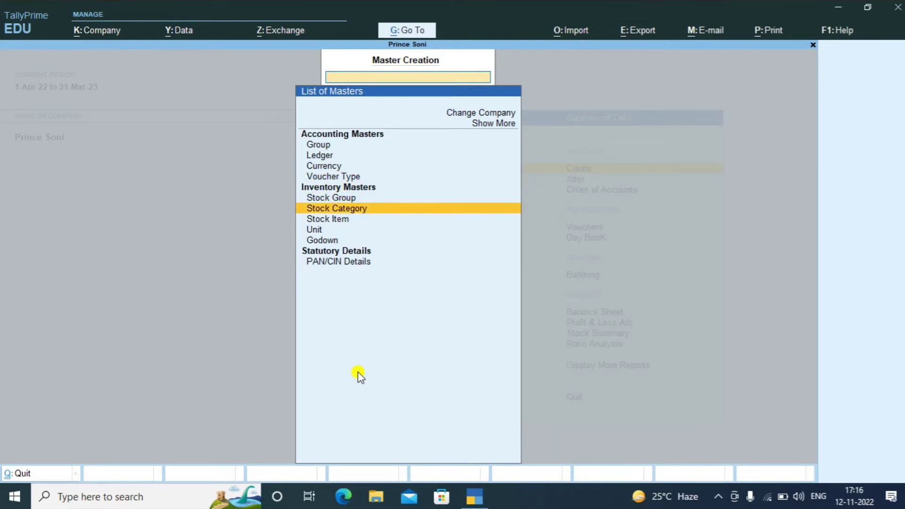
key("Return")
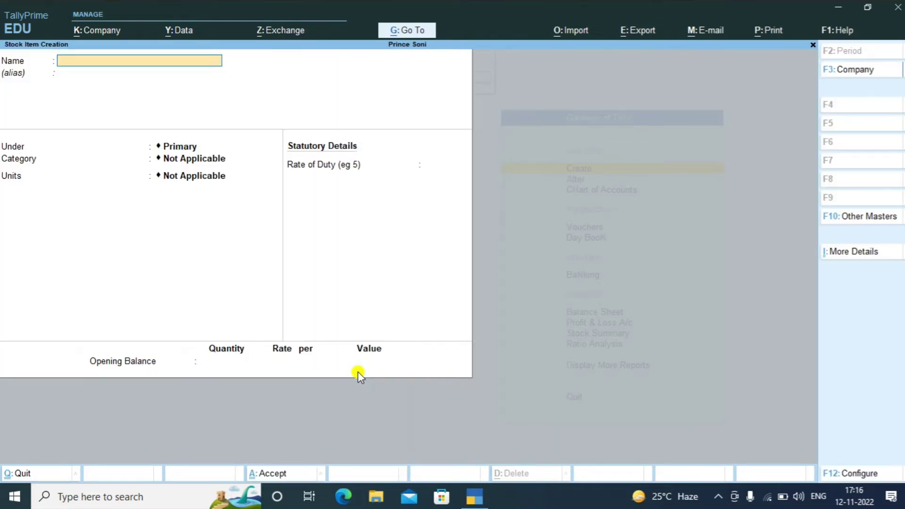
type("Laptop")
key("Return")
key("Return")
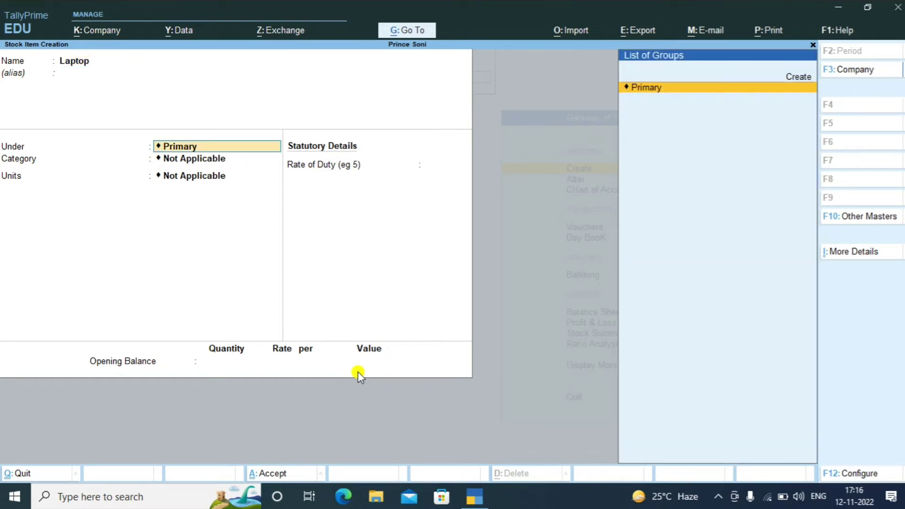
Create a stock group named Laptop under Primary for the item, with quantities of items added set to Yes.
key("Up")
key("Return")
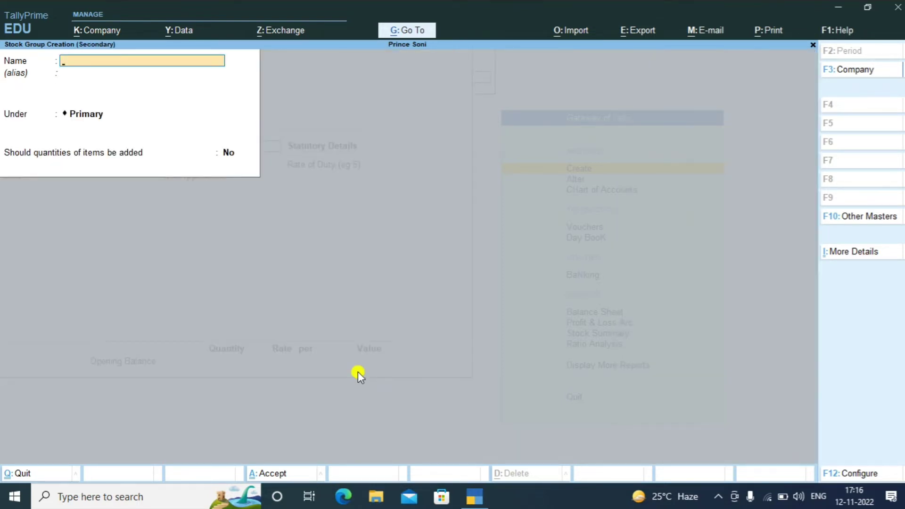
type("Laptop")
key("Return")
key("Return")
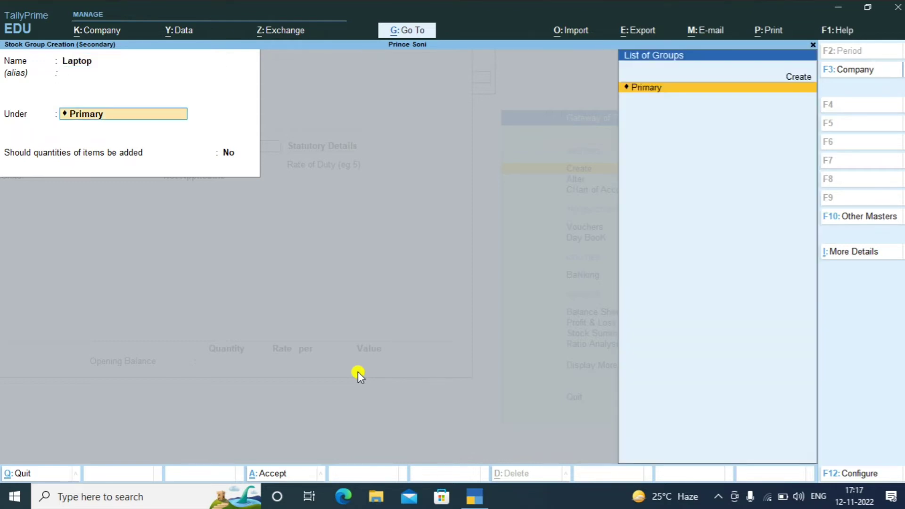
key("Return")
type("yes")
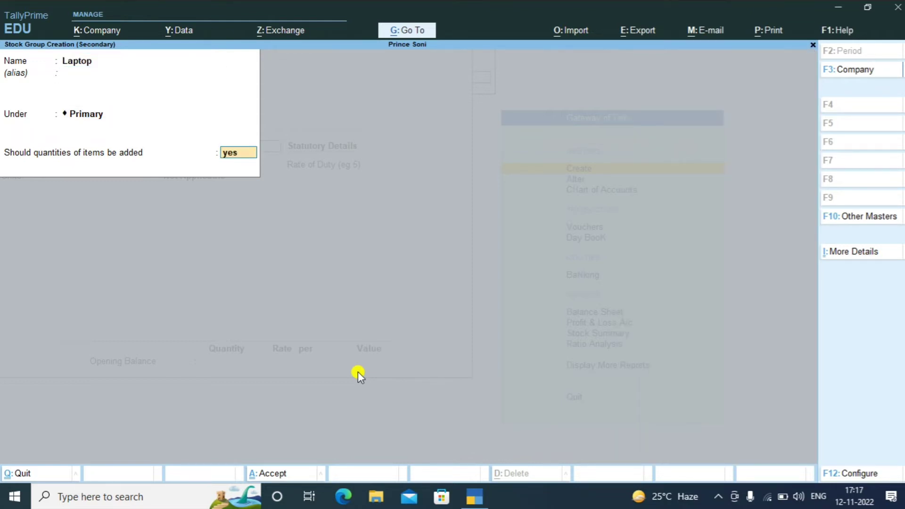
key("Return")
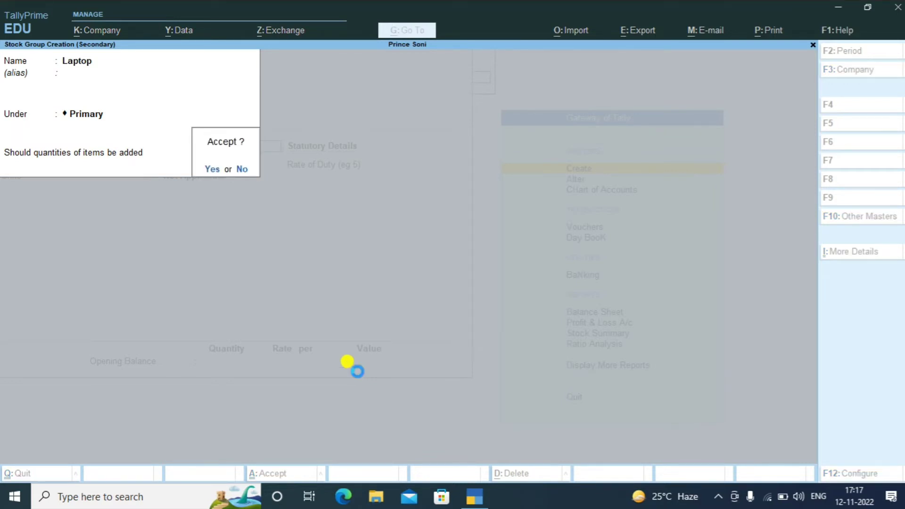
key("Return")
Create a stock category named Hp under Primary and assign it to the Laptop item.
key("Up")
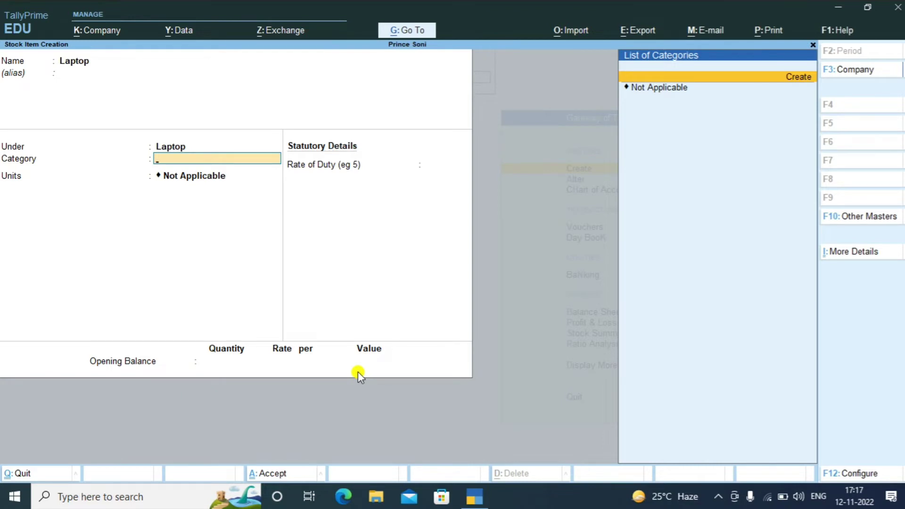
key("Return")
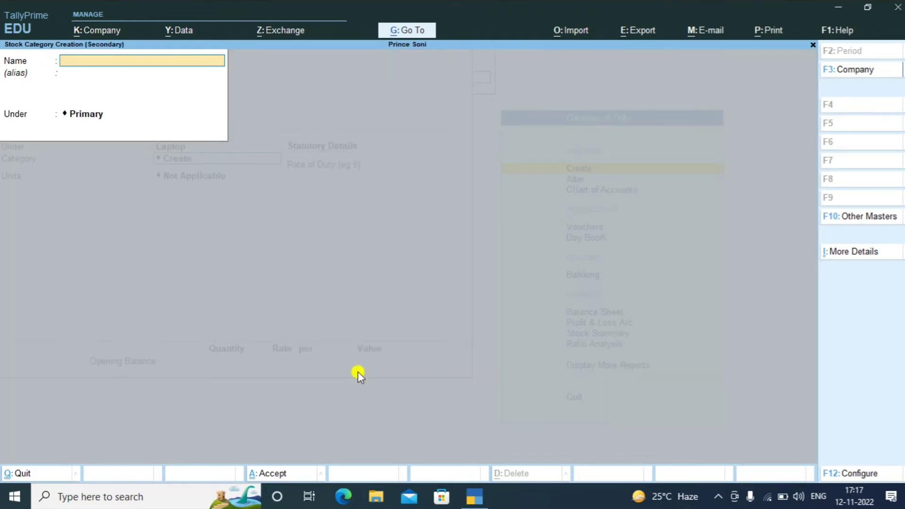
type("Hp")
key("Return")
key("Return")
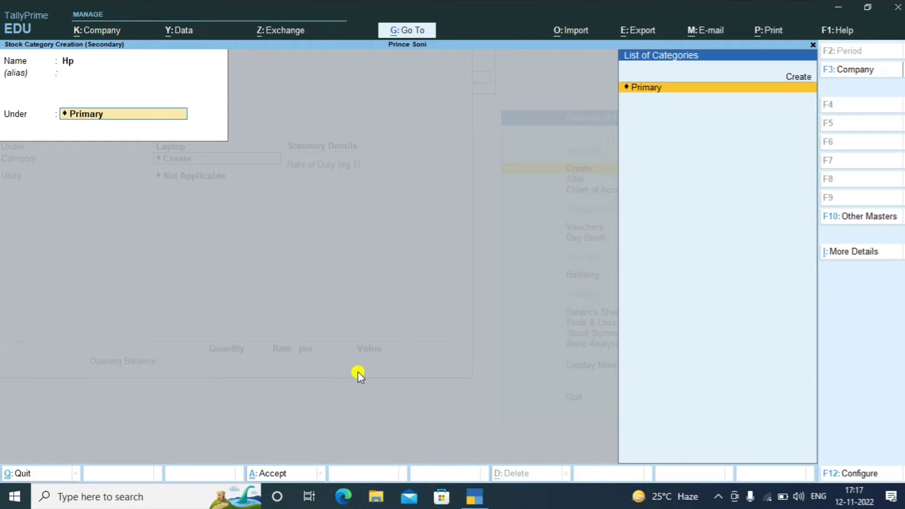
key("Return")
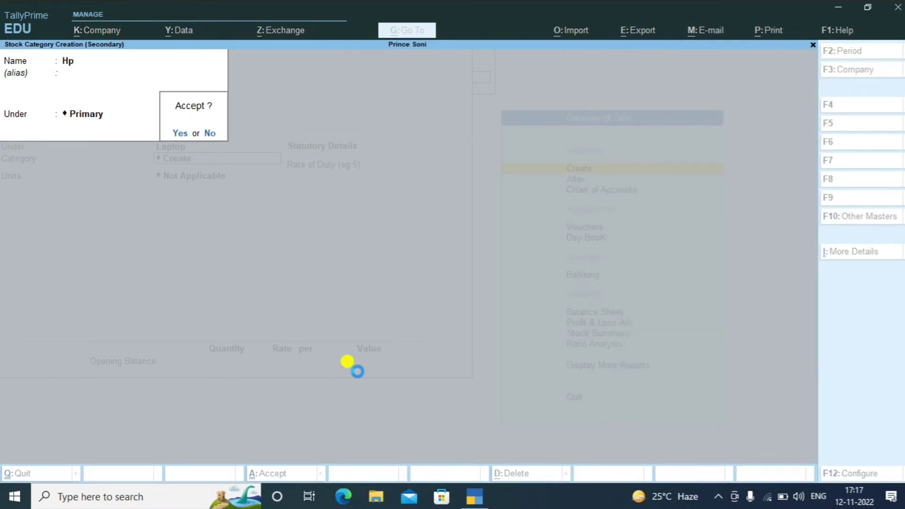
key("Return")
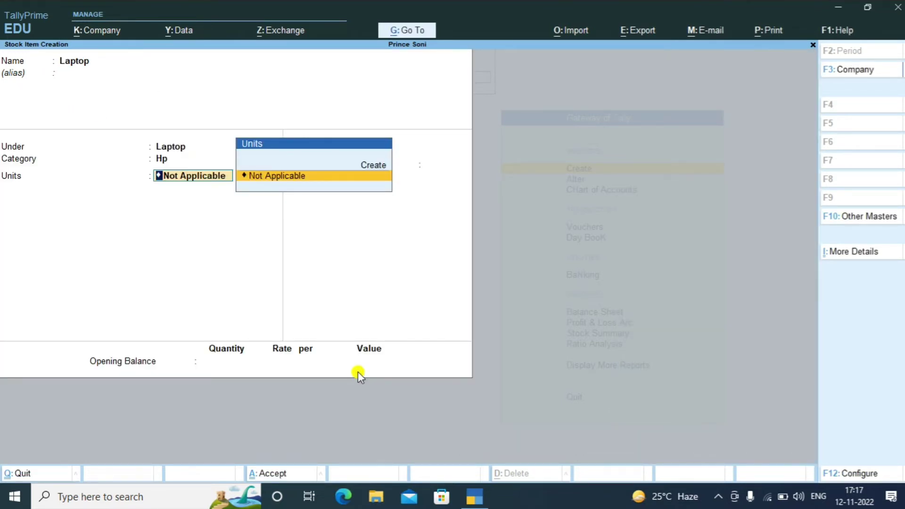
Create a simple unit for the Laptop item with symbol nos, formal name Numbers and 0 decimal places.
key("Up")
key("Return")
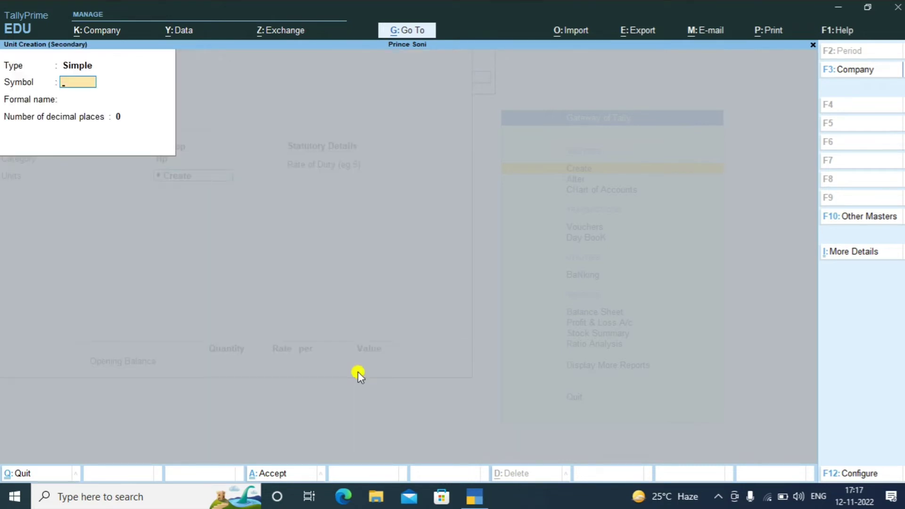
type("nos")
key("Return")
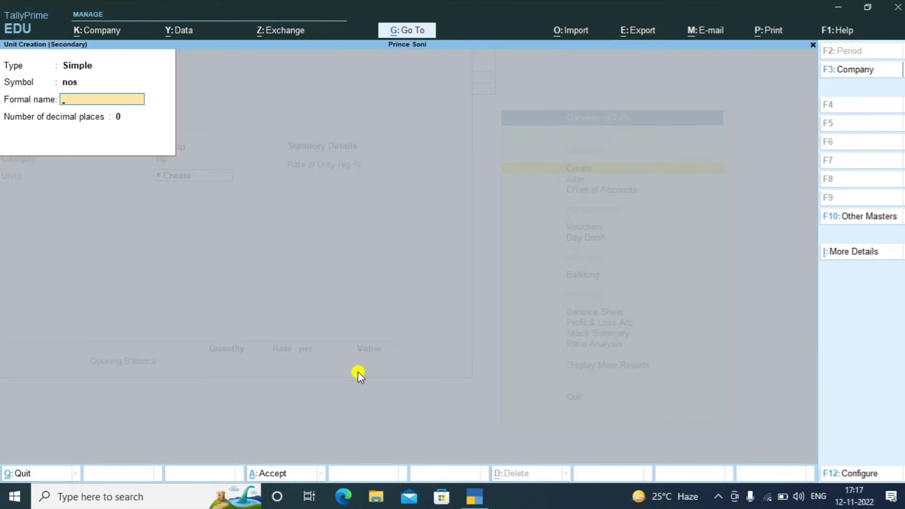
type("Numbers")
key("Return")
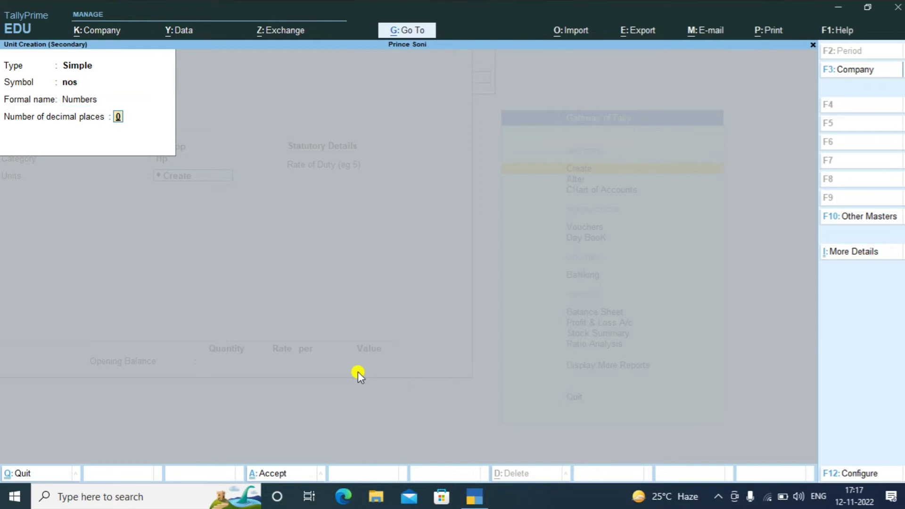
key("Return")
key("Return")
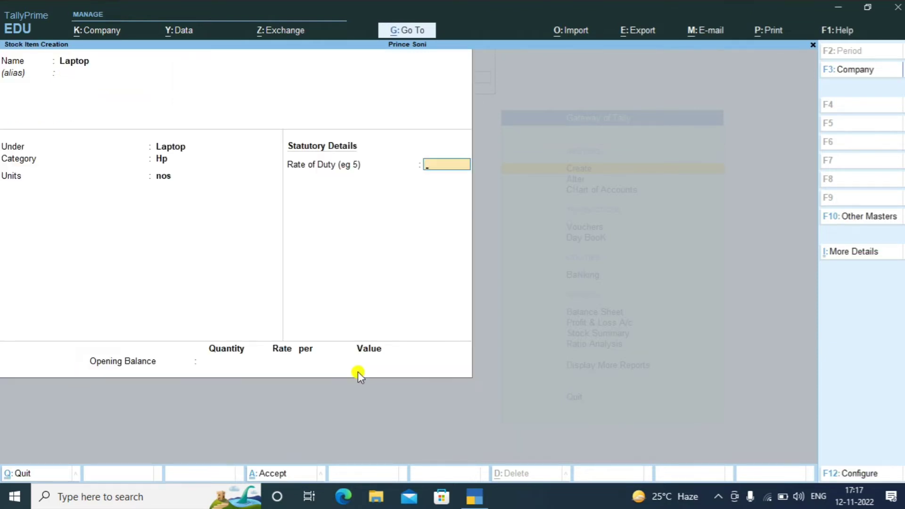
Save the Laptop stock item without a duty rate or opening balance, and return to the Gateway of Tally.
key("Return")
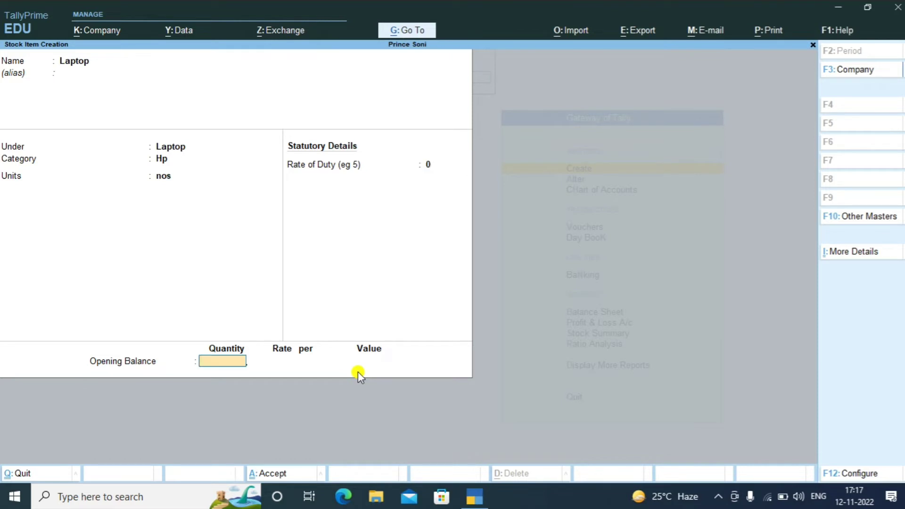
key("Return")
key("Return")
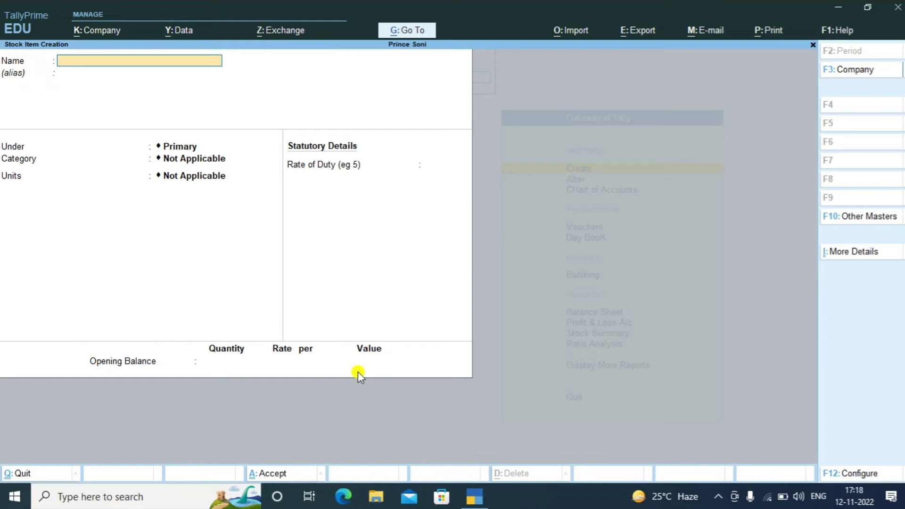
key("Escape")
key("y")
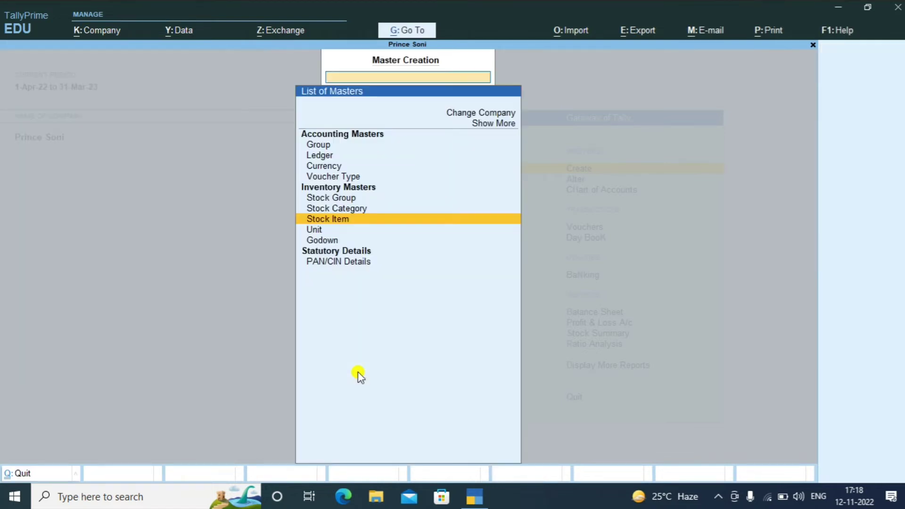
key("Escape")
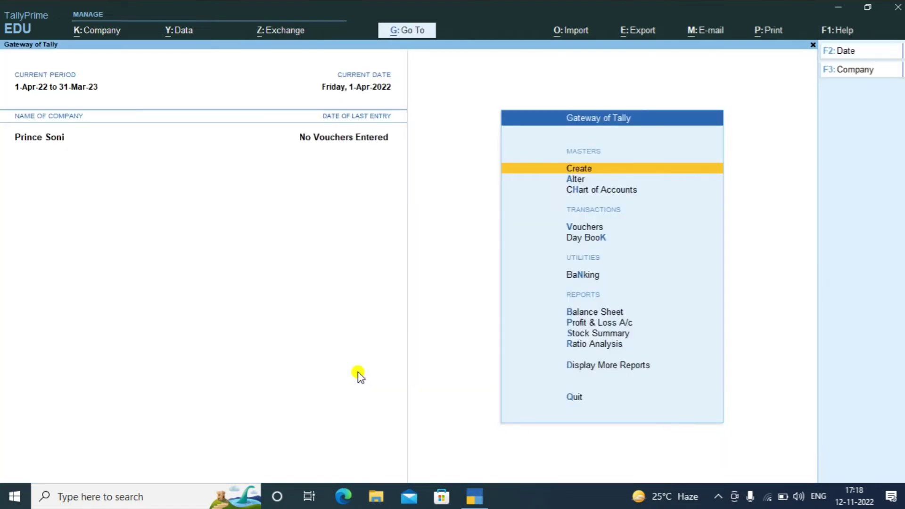
Open a new purchase voucher in Item Invoice mode.
key("Down")
key("Down")
key("Down")
key("Down")
key("Up")
key("Return")
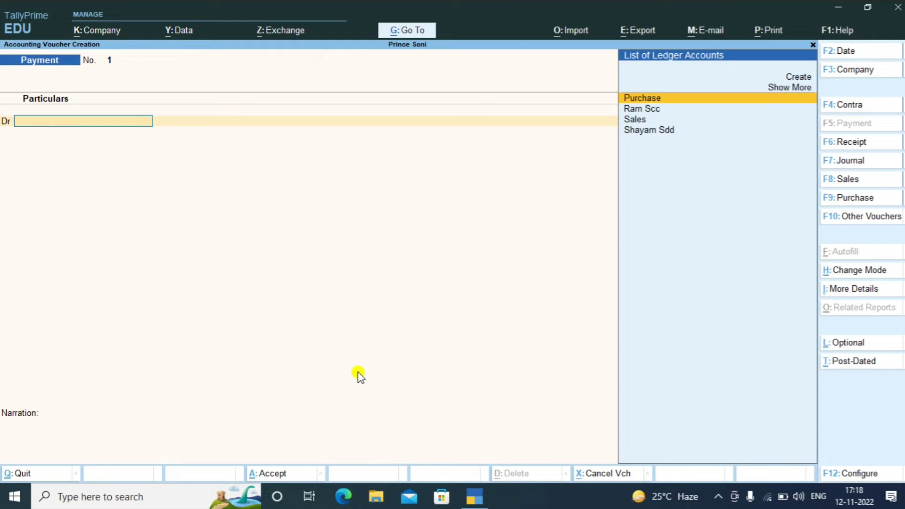
key("F9")
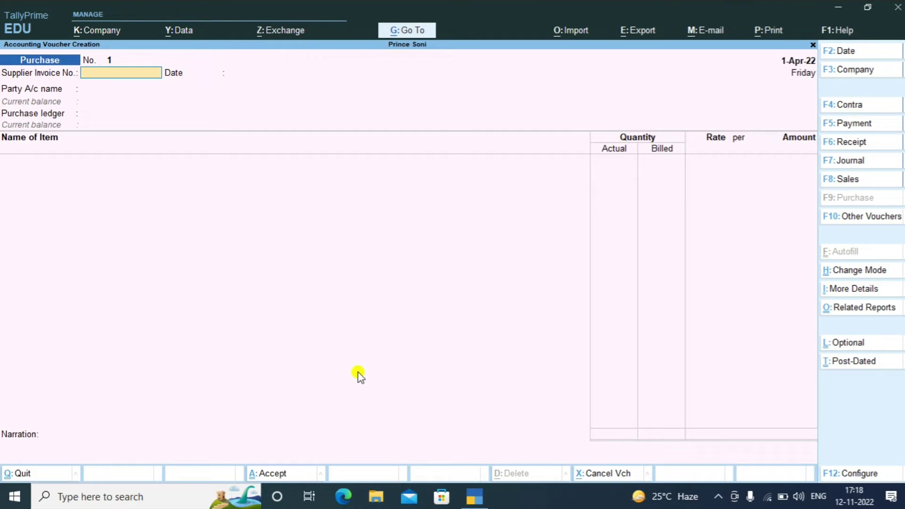
key("ctrl")
key("ctrl+h")
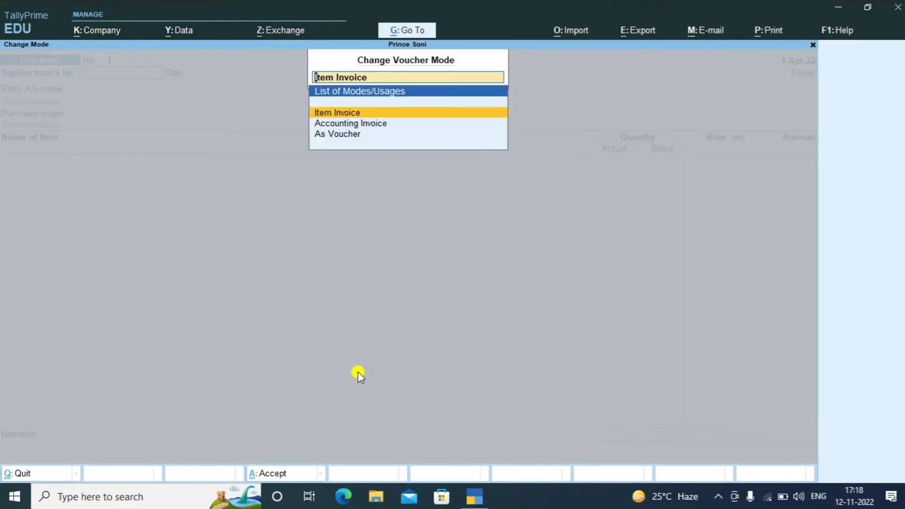
key("Return")
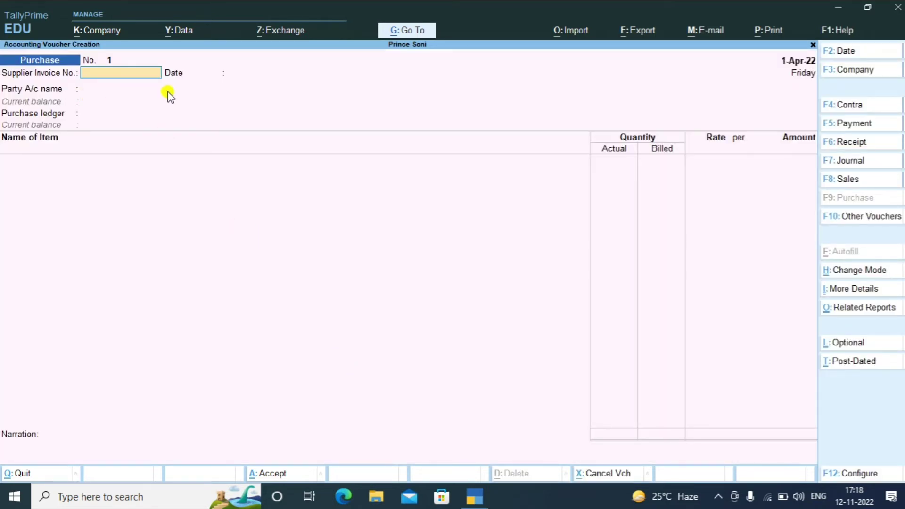
Enter supplier invoice number 123456 in the purchase voucher and keep the invoice date 1-Apr-22.
type("123456")
key("Return")
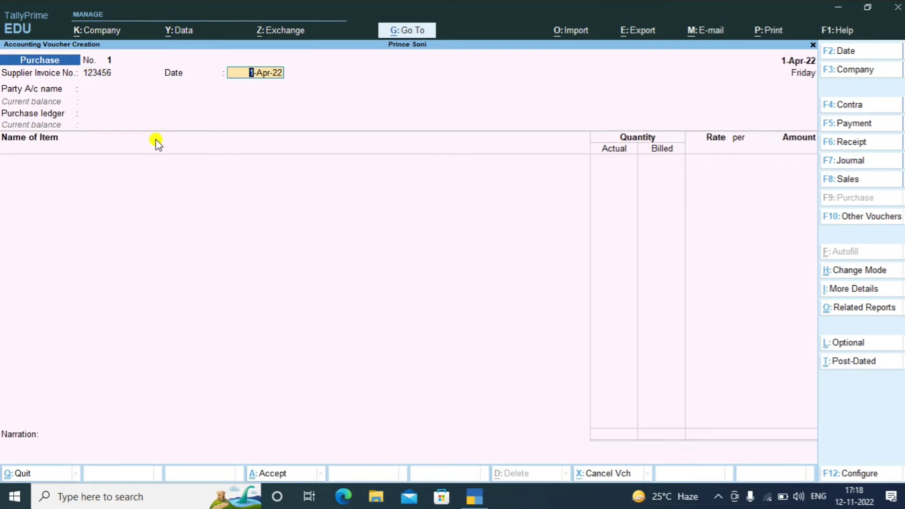
key("Return")
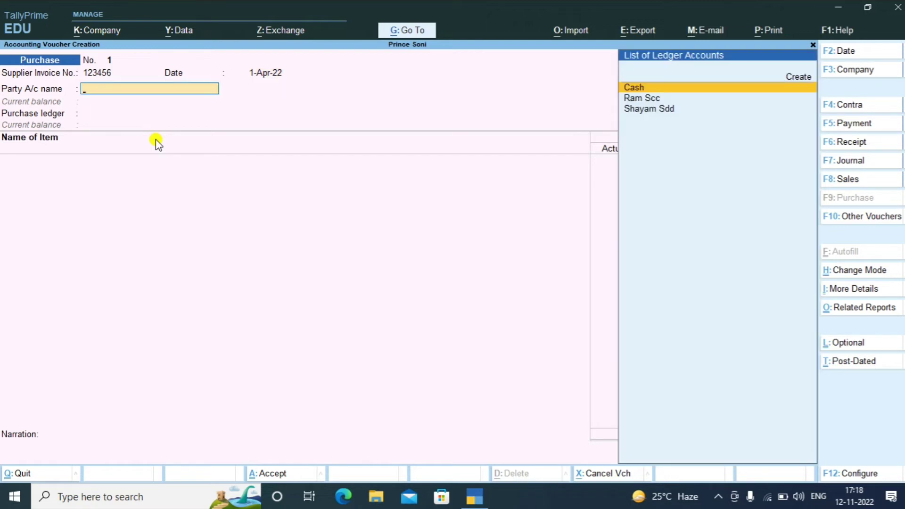
Set the supplier's ledger as the party with blank receipt details and default party details, and choose Purchase as the purchase ledger.
key("Down")
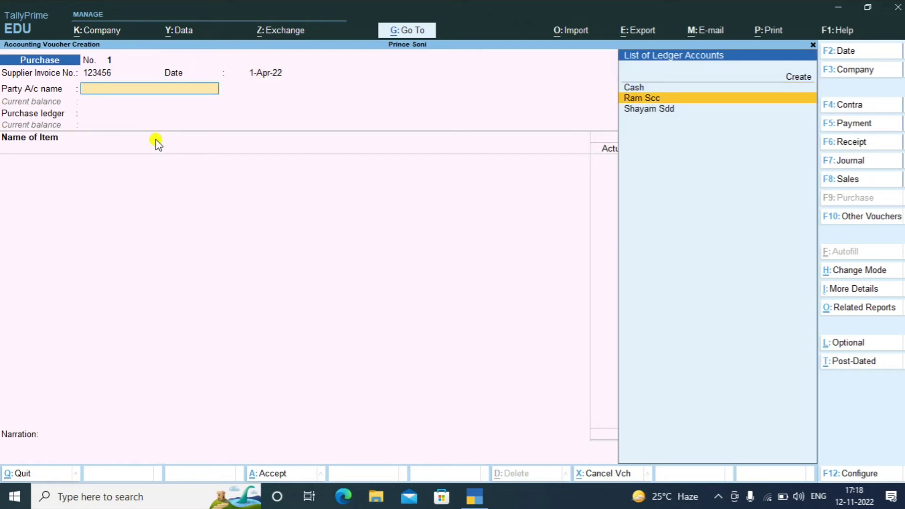
key("Return")
key("Return")
key("Return")
key("Return")
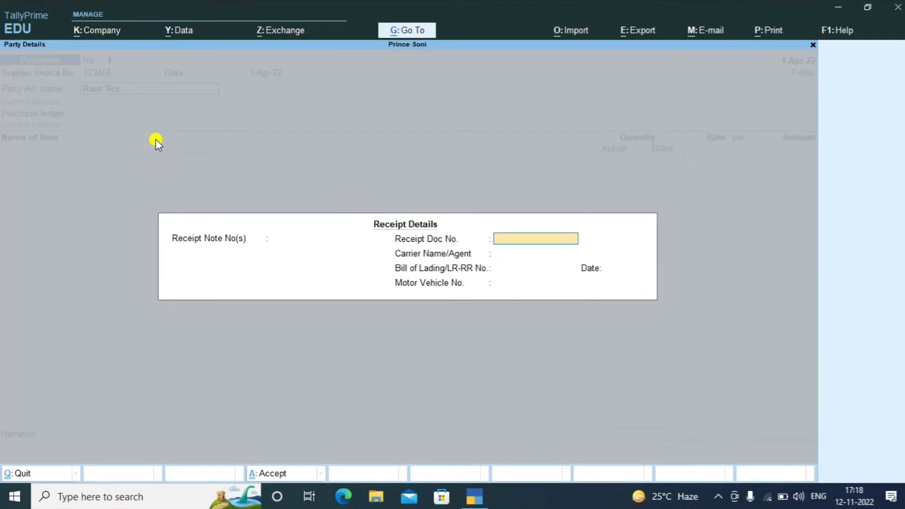
key("Return")
key("Return")
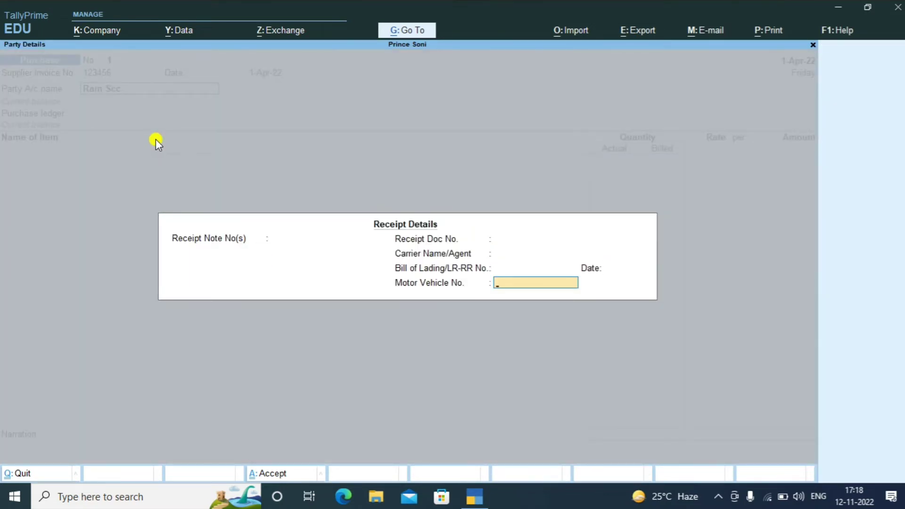
key("Return")
key("Return")
key("Return")
key("Return")
key("Return")
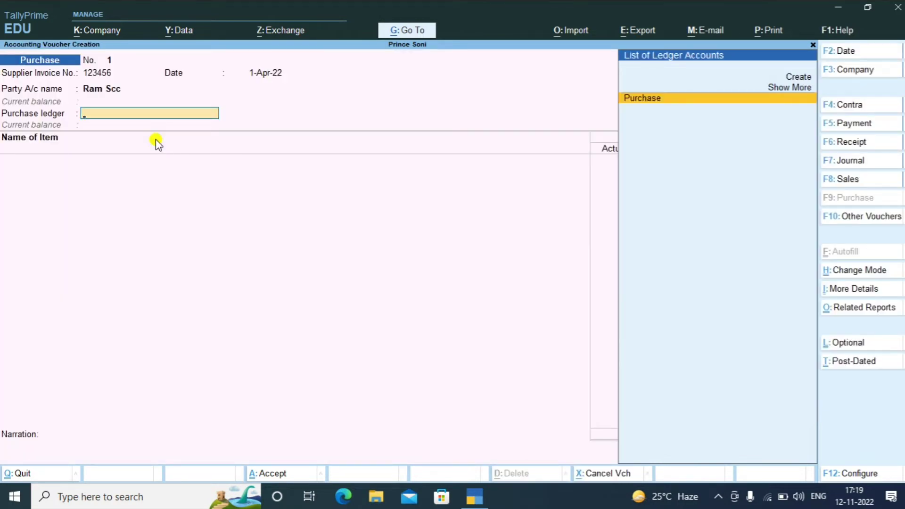
key("Return")
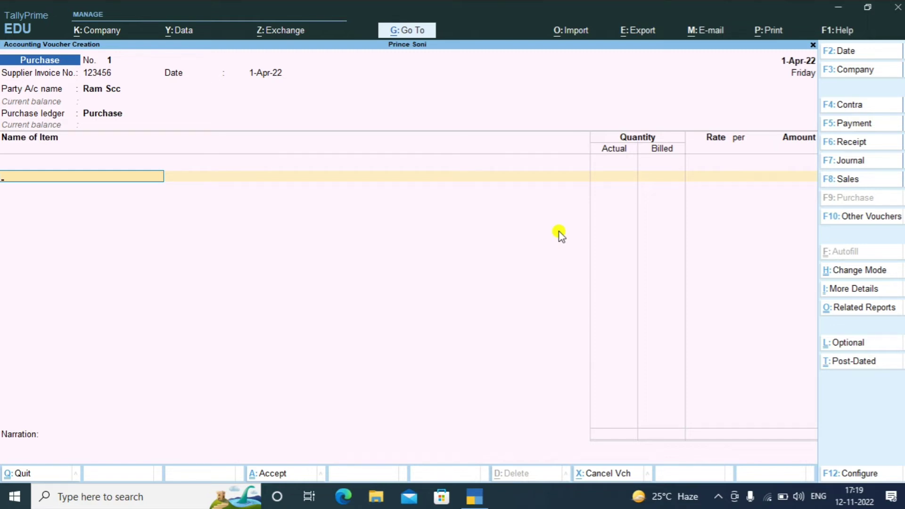
Set "Use separate Actual and Billed Quantity columns in invoices" to No in the company features and save.
key("F11")
key("Down")
key("Down")
key("Down")
key("Down")
key("Down")
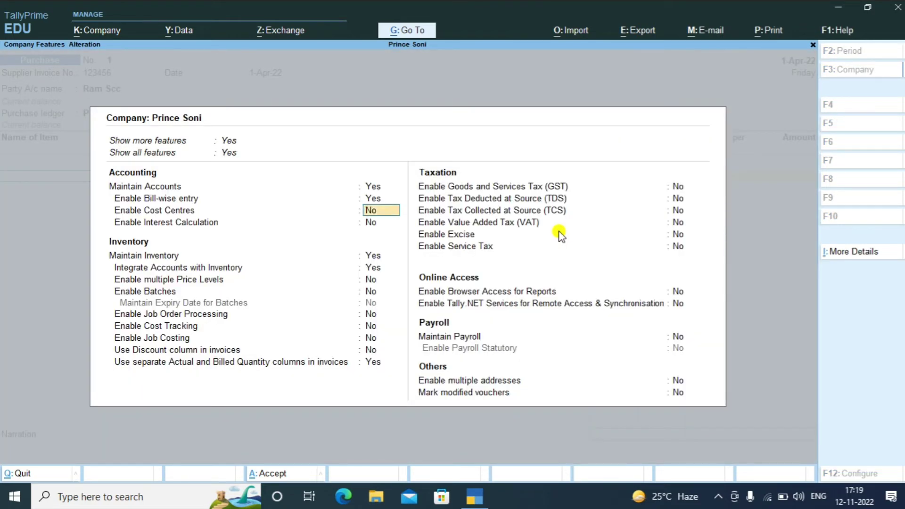
key("Down")
key("Down")
key("Down")
key("Down")
key("Down")
key("Down")
key("Down")
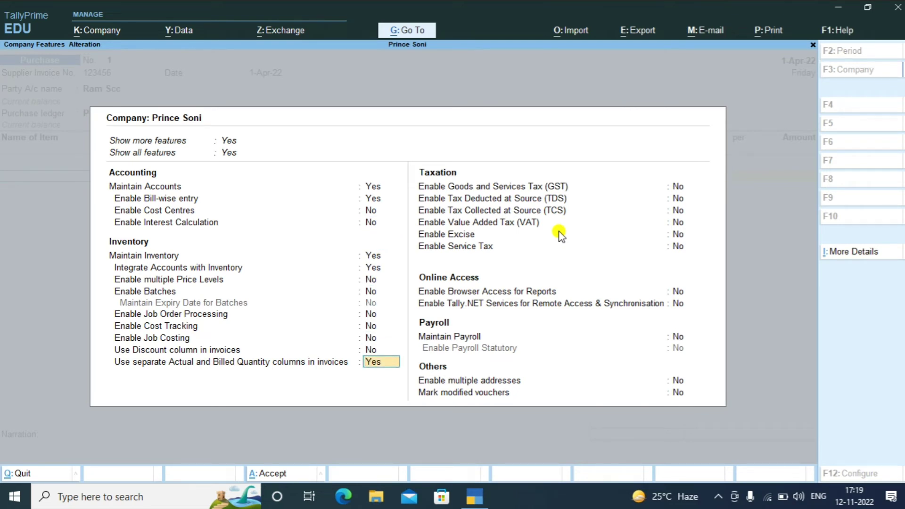
type("no")
key("Return")
key("ctrl+a")
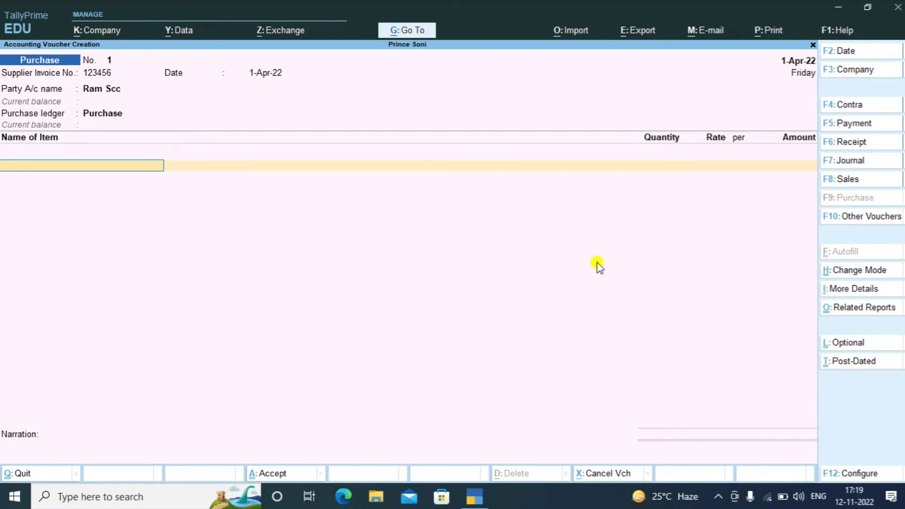
Set "Use separate Actual and Billed Quantity columns in invoices" back to Yes in the company features and save.
key("F11")
key("Down")
key("Down")
key("Down")
key("Down")
key("Down")
key("Down")
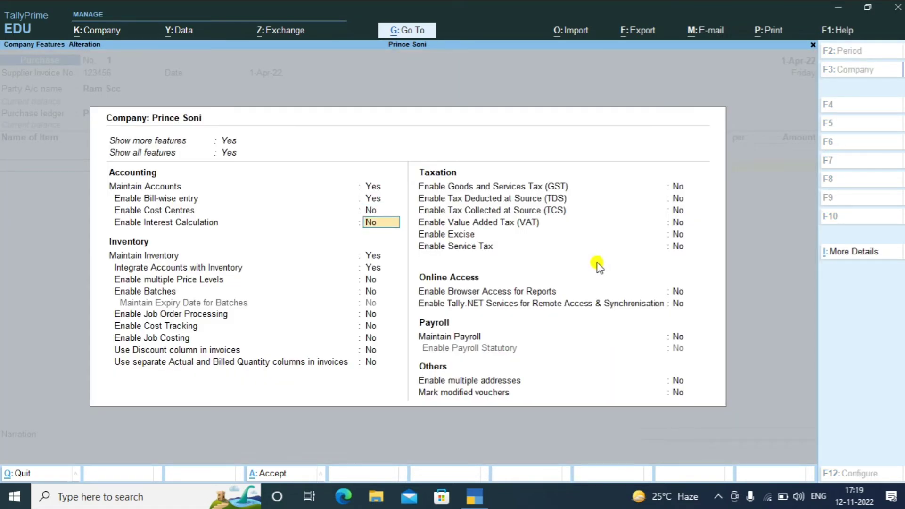
key("Down")
key("Down")
key("Down")
key("Down")
key("Down")
key("Down")
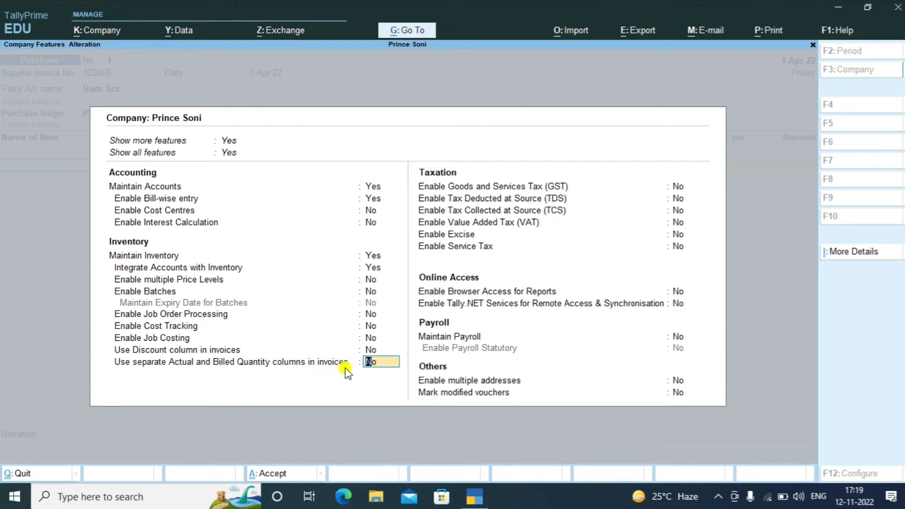
type("yes")
key("Return")
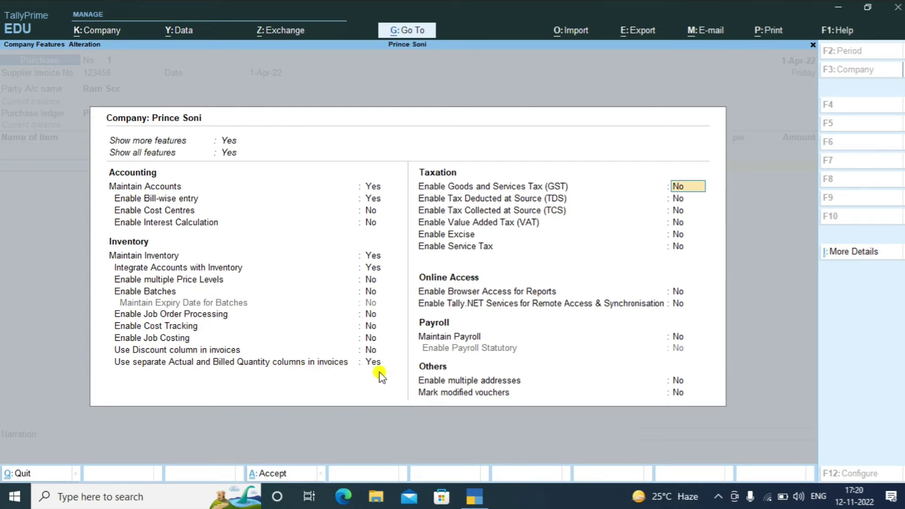
key("ctrl+a")
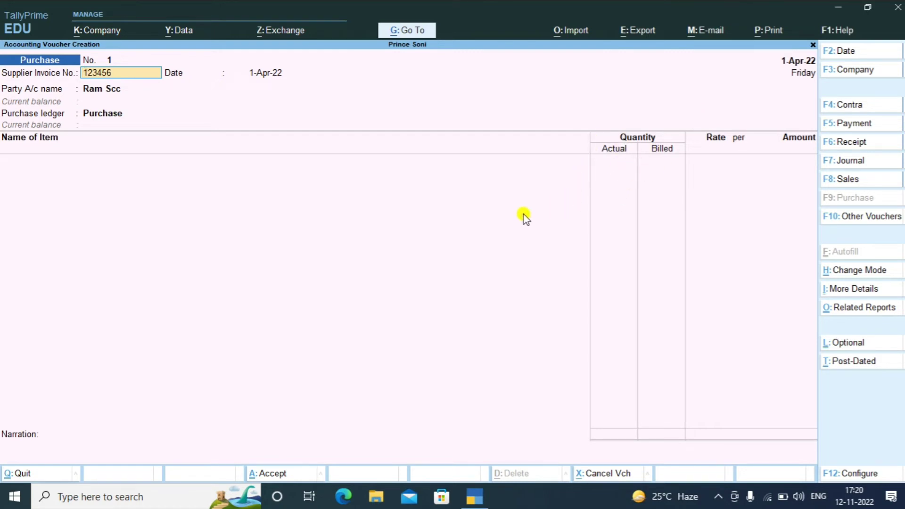
Reconfirm the supplier invoice number, date, party, receipt details and purchase ledger to return to the item entry.
key("Return")
key("Return")
key("Return")
key("Return")
key("Return")
key("Return")
key("Return")
key("Return")
key("Return")
key("Return")
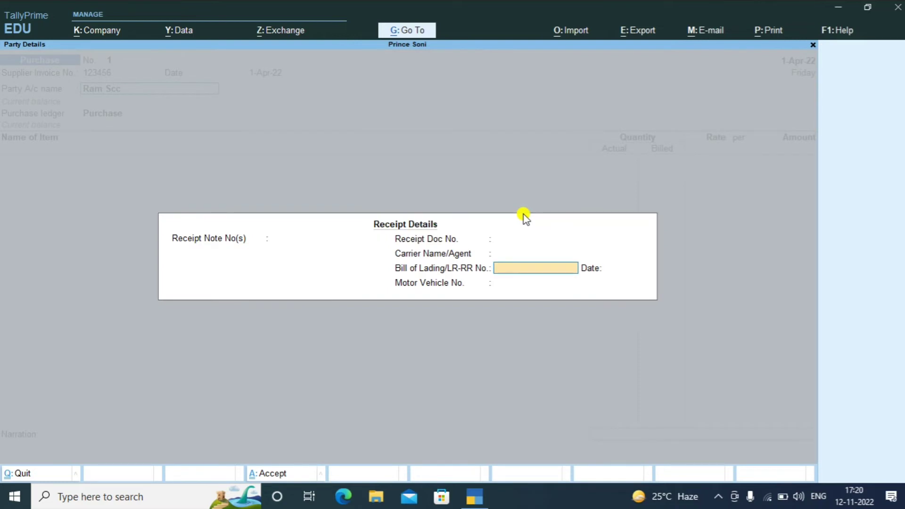
key("Return")
key("Return")
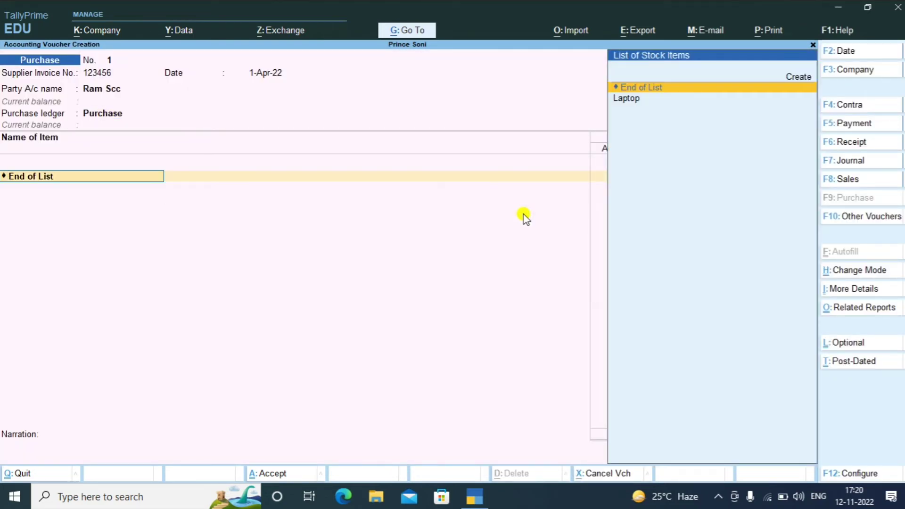
Add Laptop to the purchase invoice with actual quantity 12 nos, billed quantity 10 nos and rate 10,000 per nos.
key("Down")
key("Return")
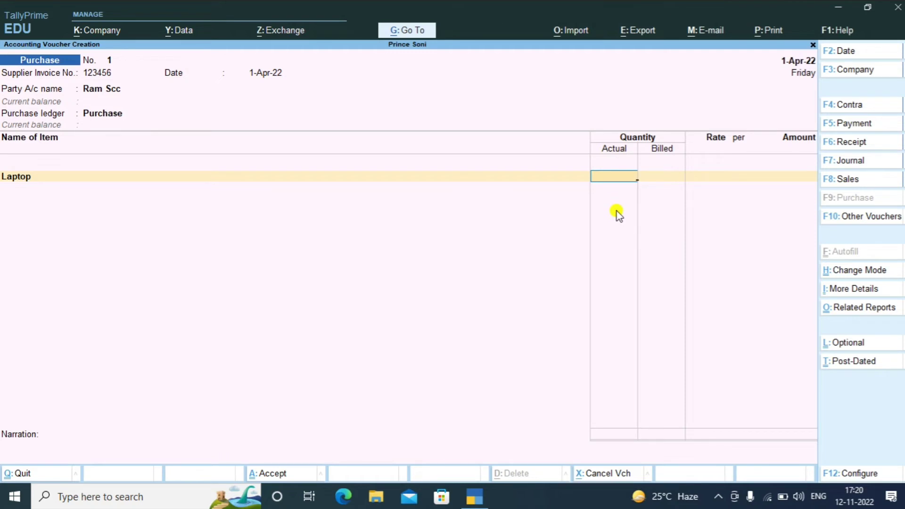
type("12")
key("Return")
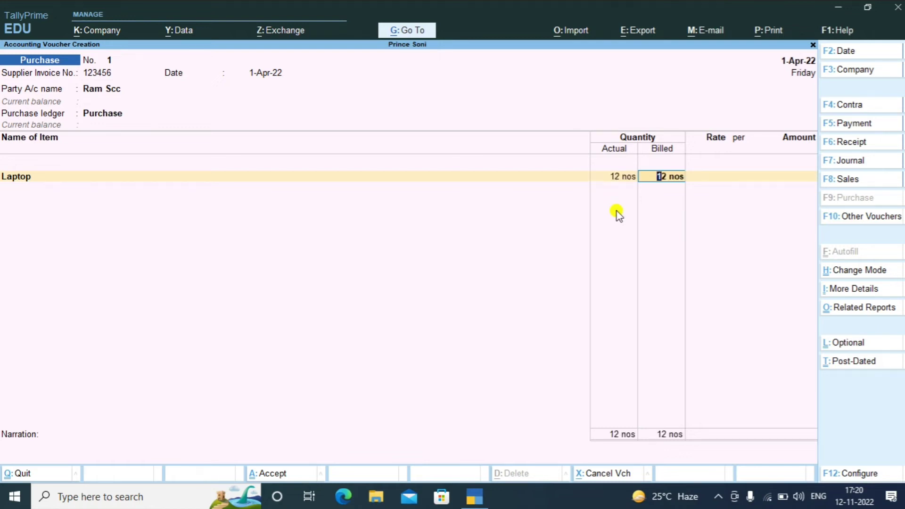
type("10")
key("Return")
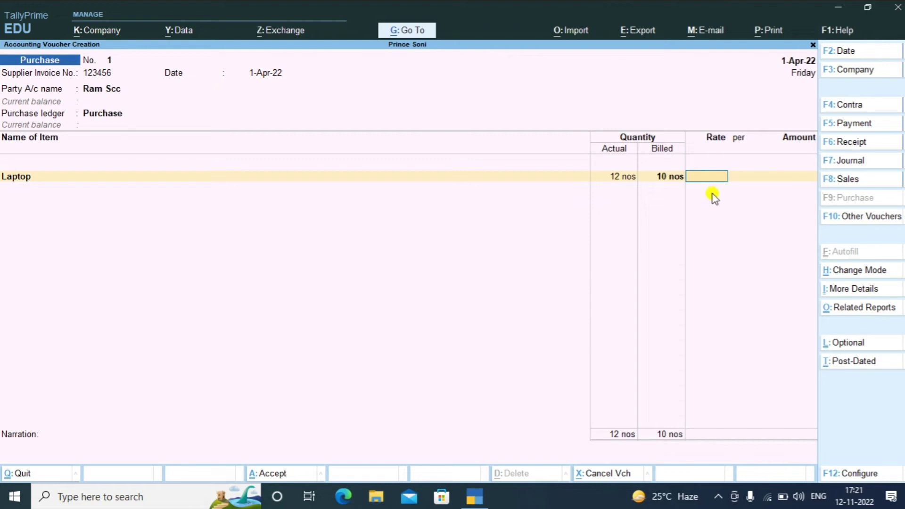
type("10000")
key("Return")
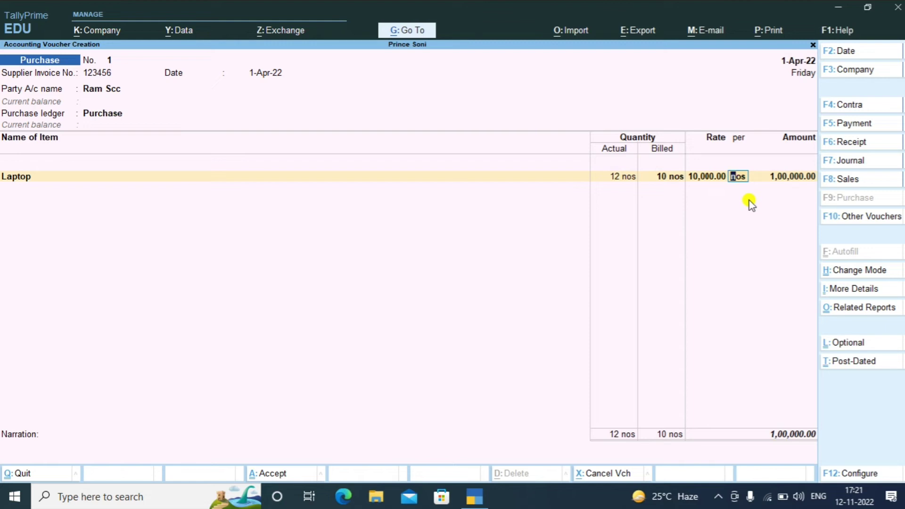
key("Return")
key("Return")
End the item and ledger lists, and save the purchase voucher with New Ref bill reference 123456 and no due date.
key("Return")
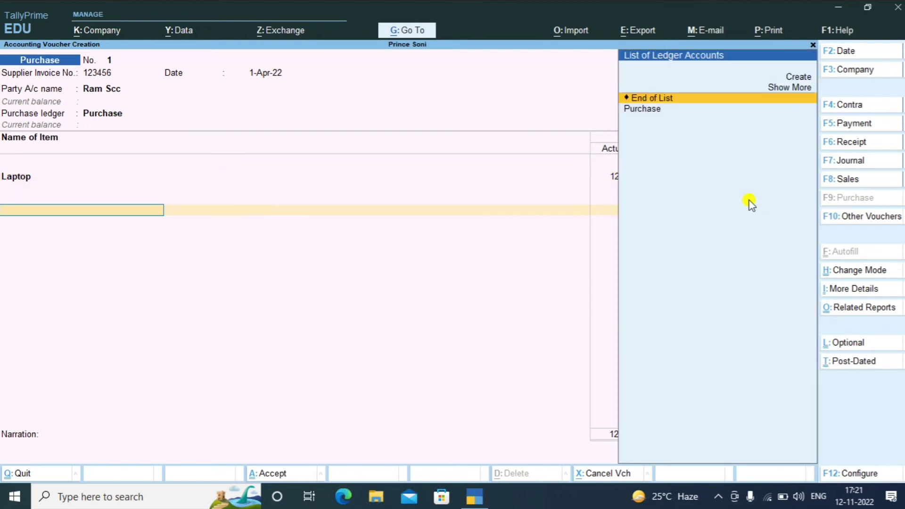
key("Return")
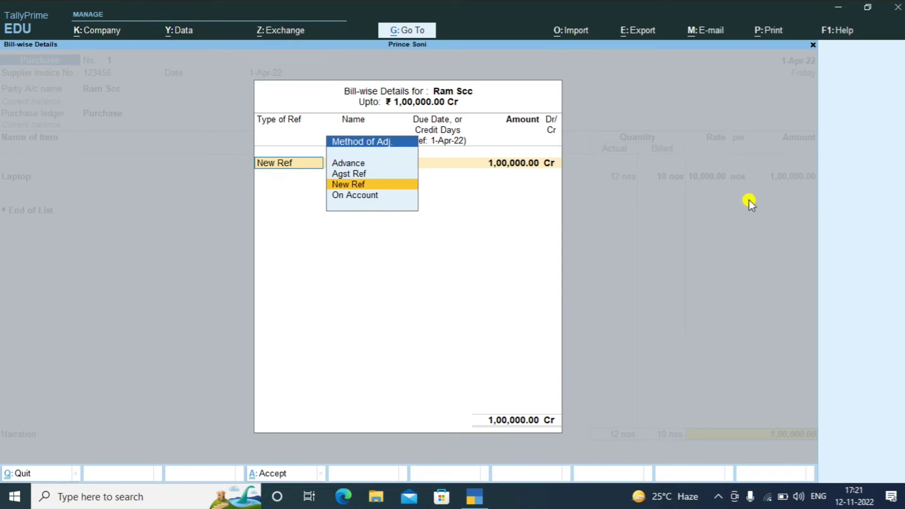
key("Return")
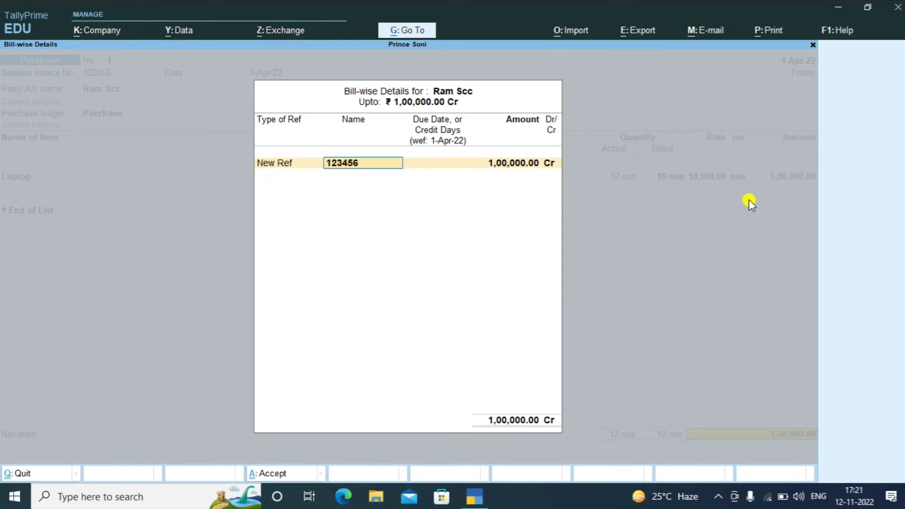
key("Return")
key("Return")
key("Return")
key("Return")
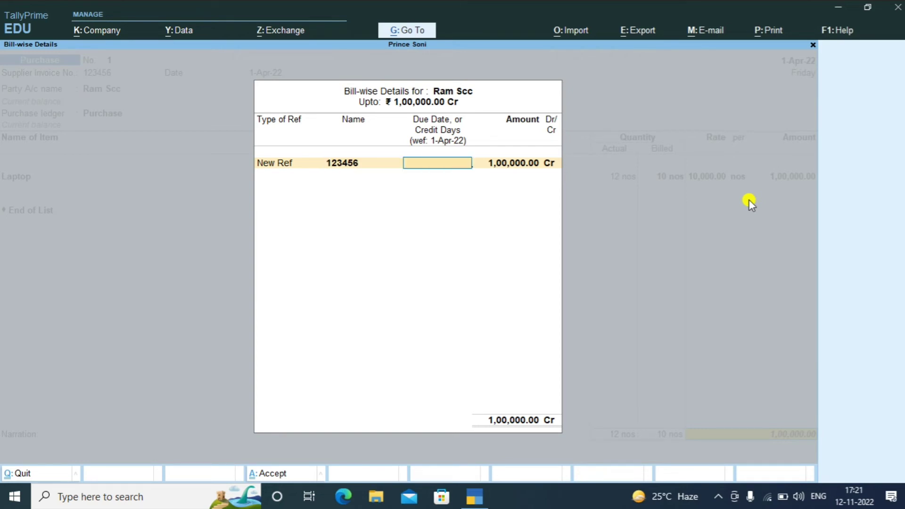
key("Return")
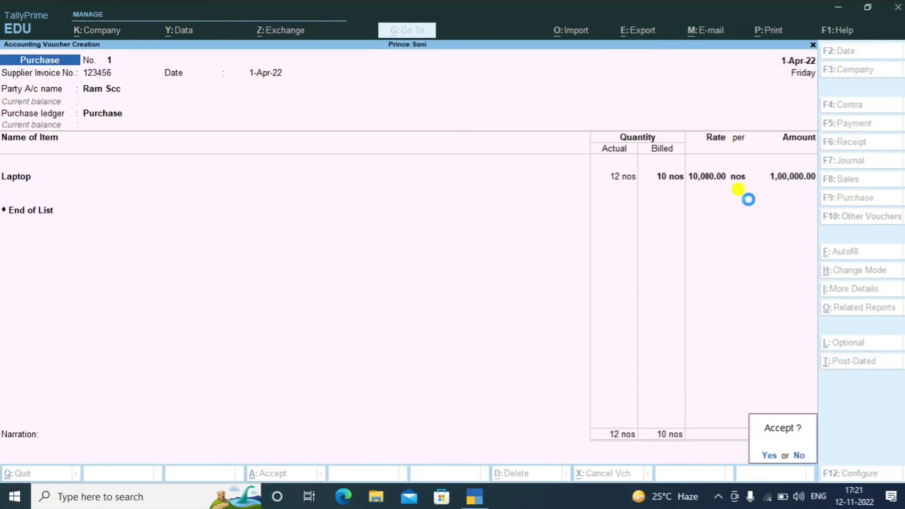
key("Return")
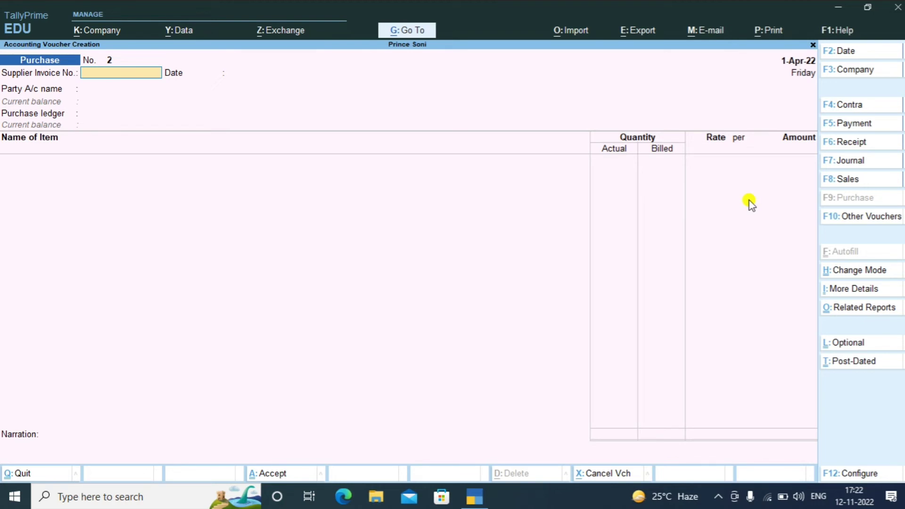
Open a new sales voucher in Item Invoice mode.
key("F8")
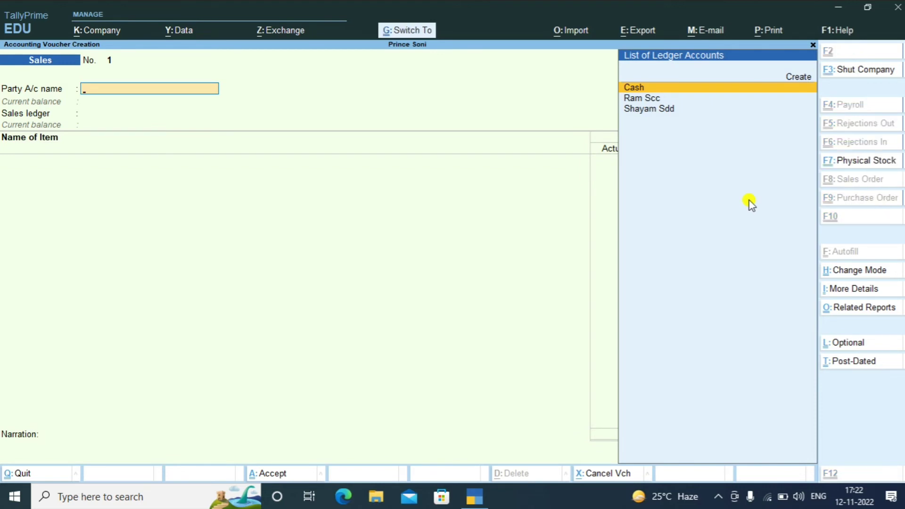
key("ctrl+h")
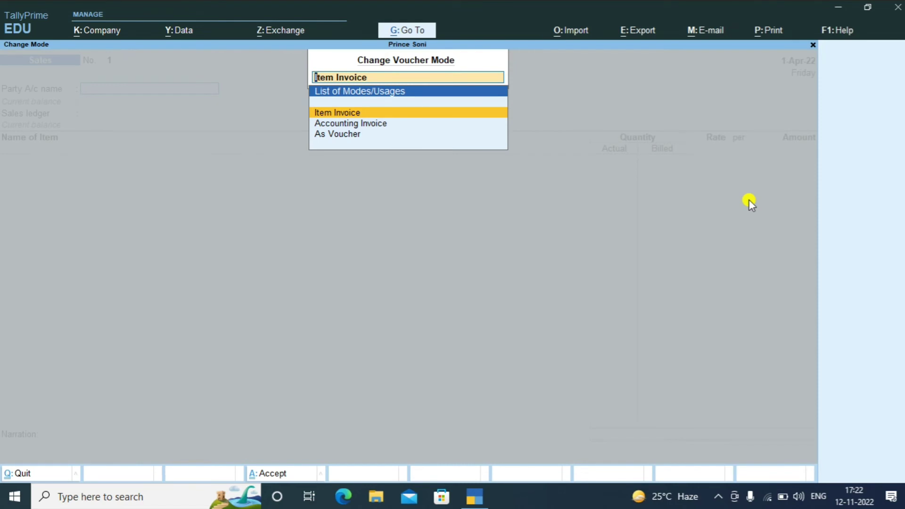
key("Return")
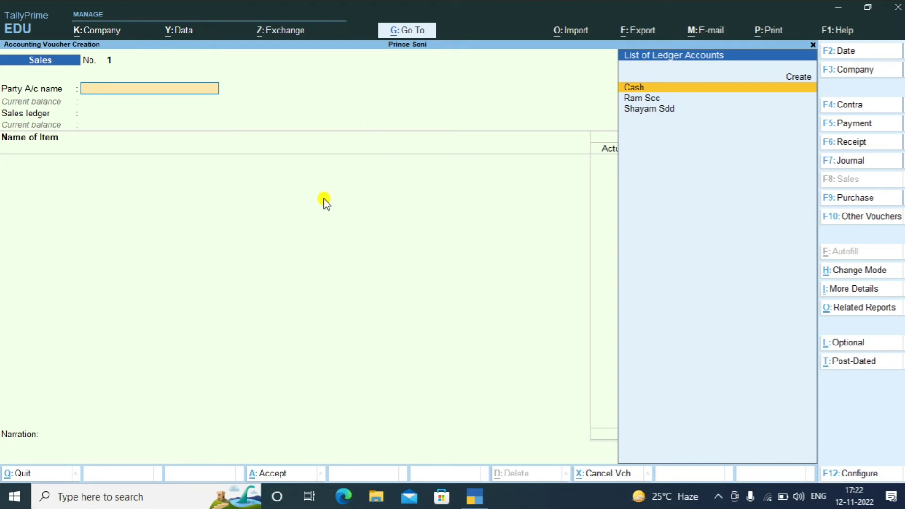
Set the customer's ledger as the party with blank dispatch details and default party details, and choose Sales as the sales ledger.
key("Down")
key("Down")
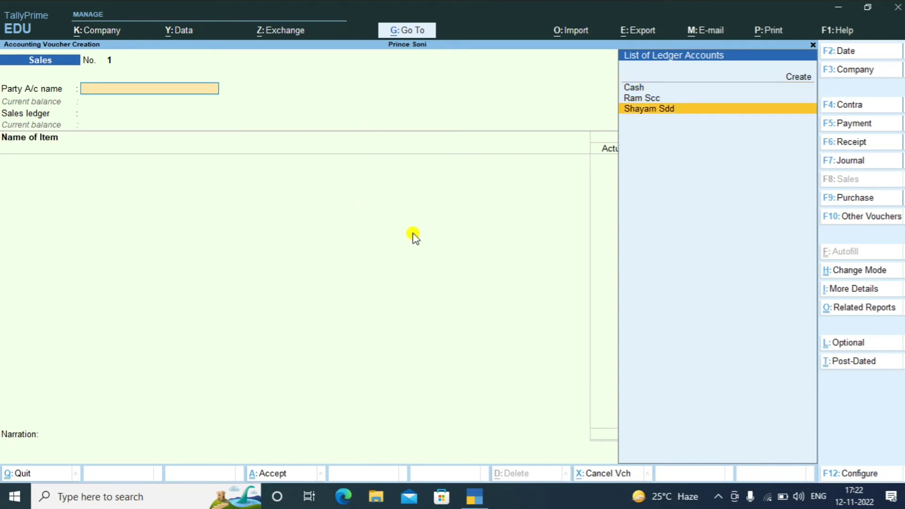
key("Return")
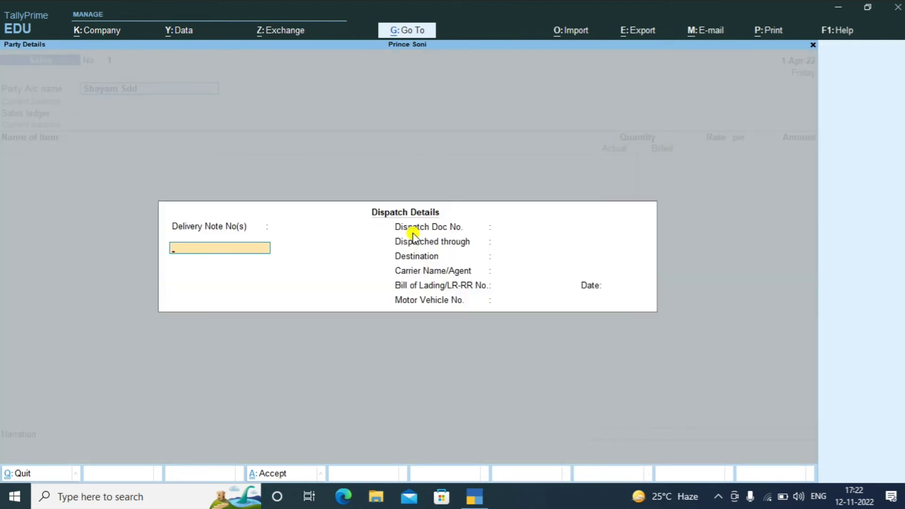
key("Return")
key("Return")
key("Return")
key("Return")
key("Return")
key("Return")
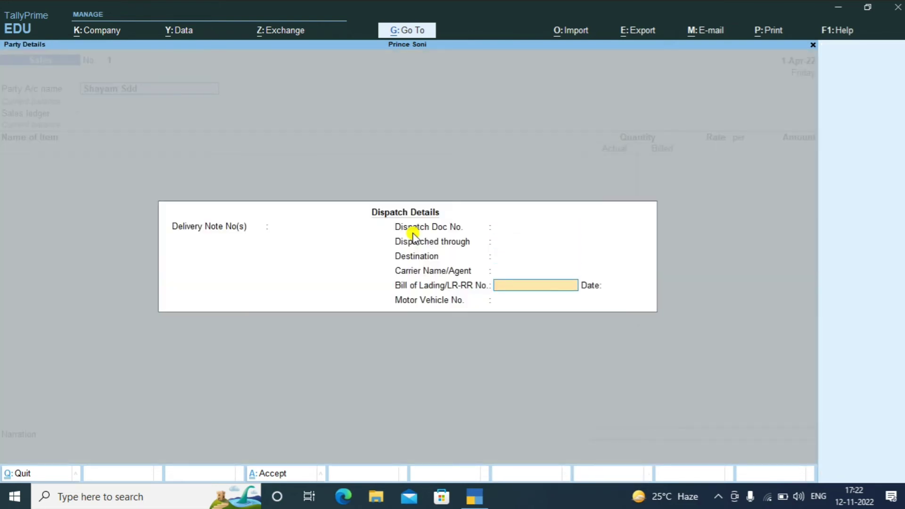
key("Return")
key("Return")
key("Return")
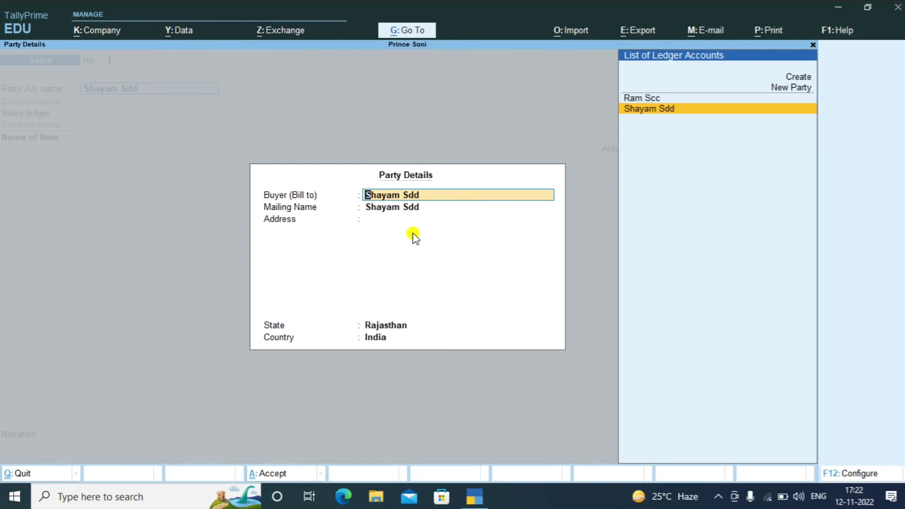
key("Return")
key("Return")
key("Return")
key("Return")
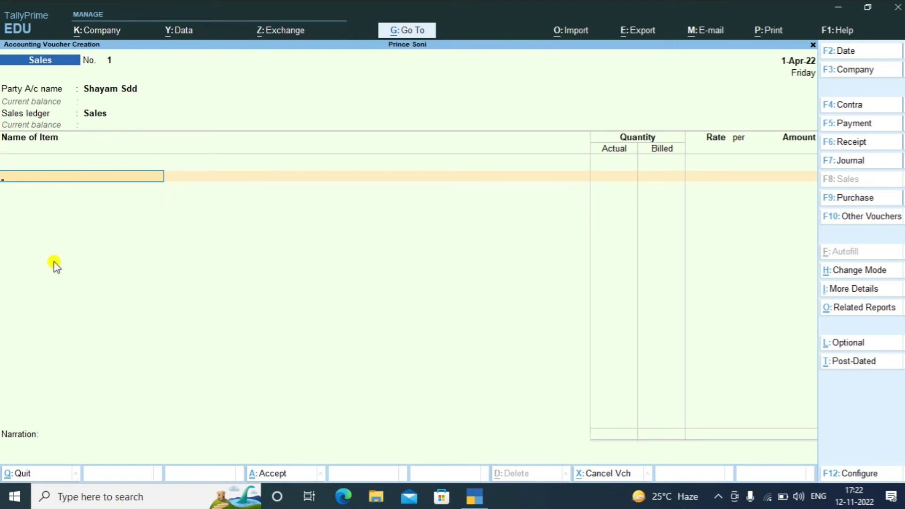
Add Laptop to the sales invoice with actual quantity 6 nos, billed quantity 5 nos and rate 15,000 per nos.
key("space")
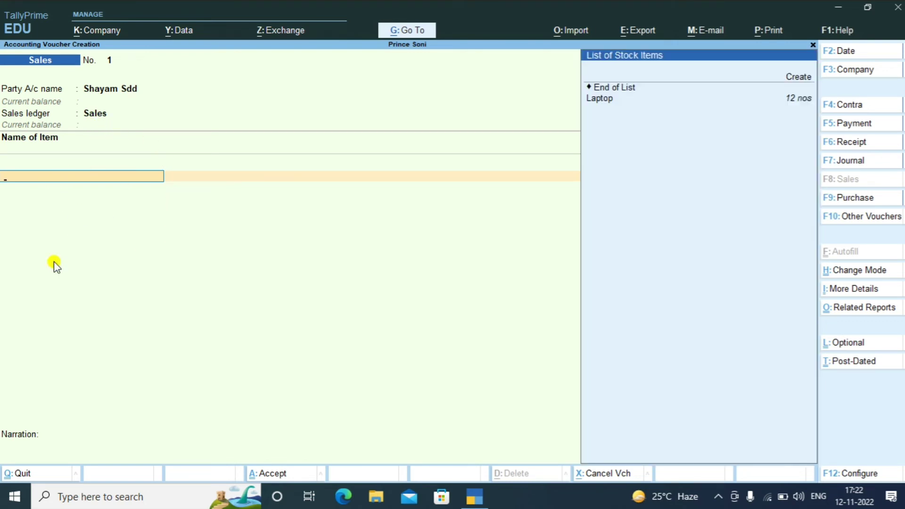
key("Down")
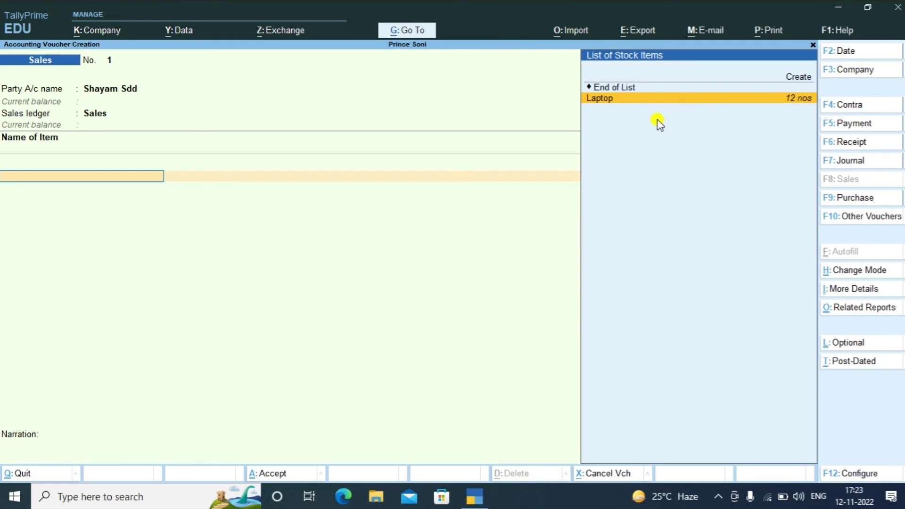
key("Return")
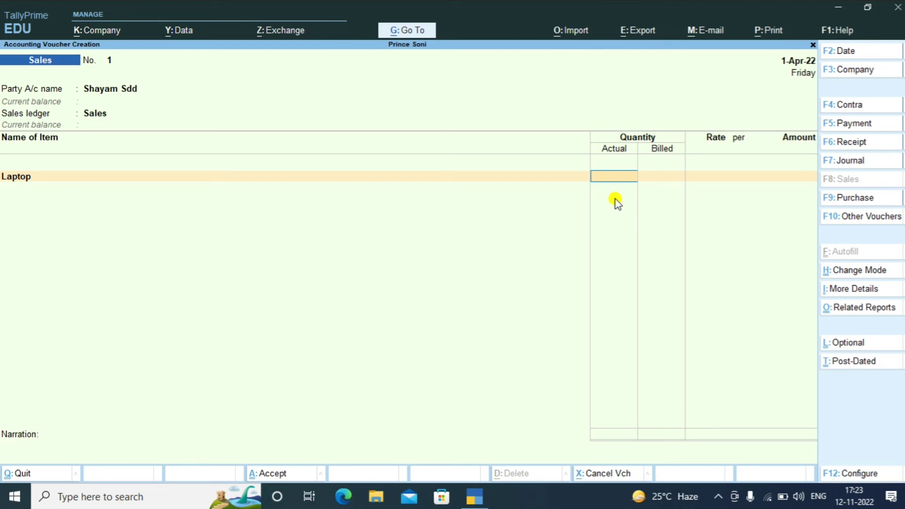
type("6")
key("Return")
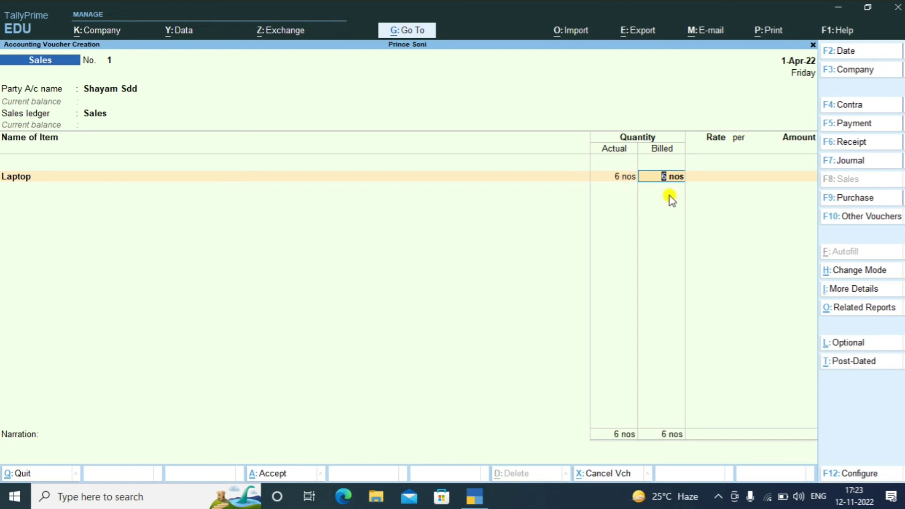
type("5")
key("Return")
type("15000")
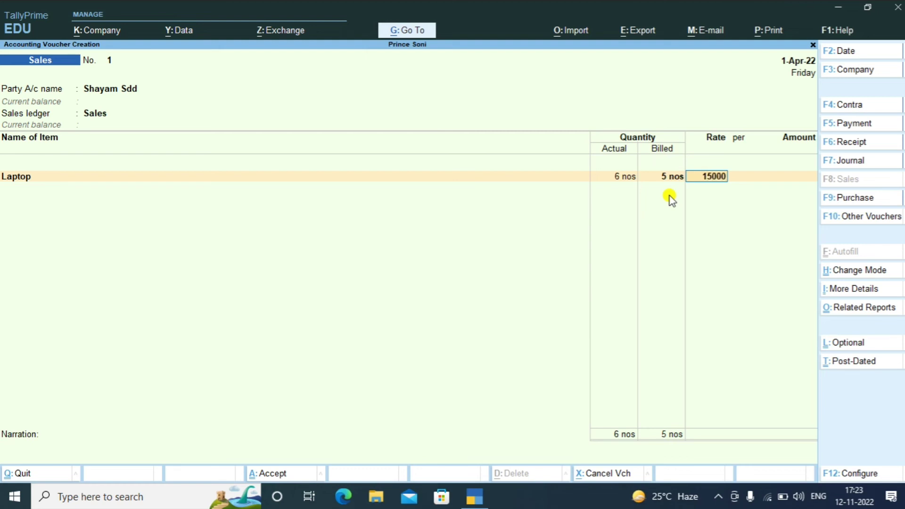
key("Return")
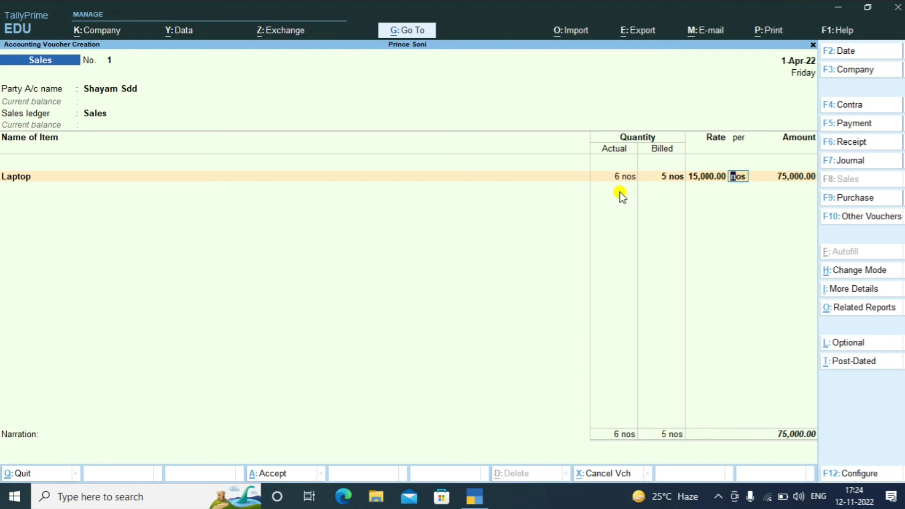
key("Return")
key("Return")
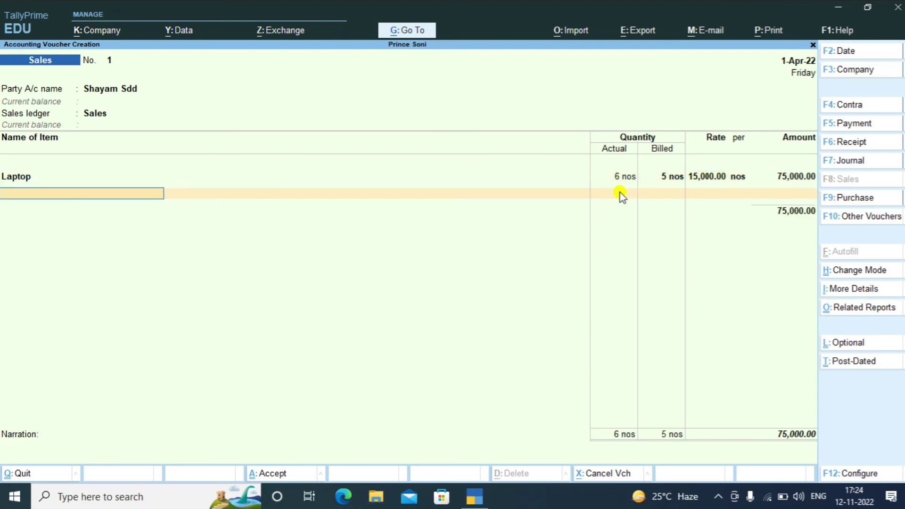
End the item and ledger lists, and save the sales voucher with New Ref bill reference 1 and no due date or narration.
key("Return")
key("Return")
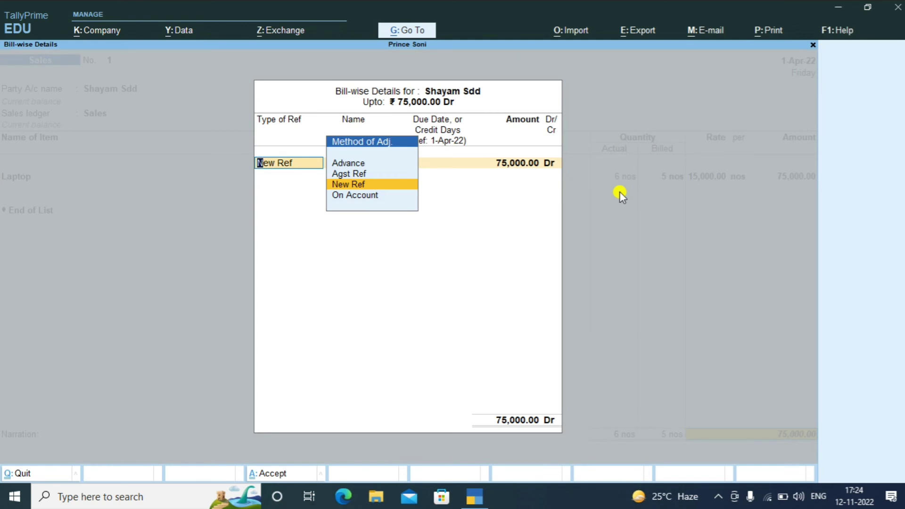
key("Return")
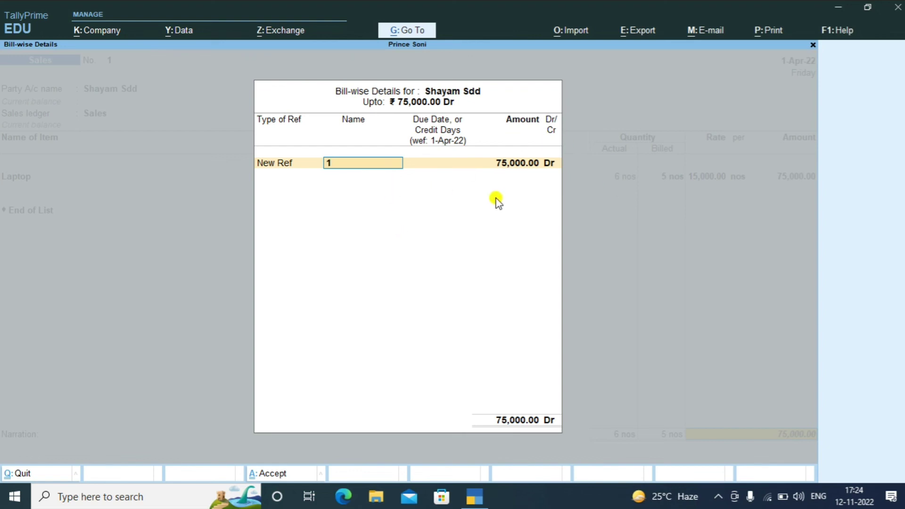
key("Return")
key("Return")
key("Return")
key("Return")
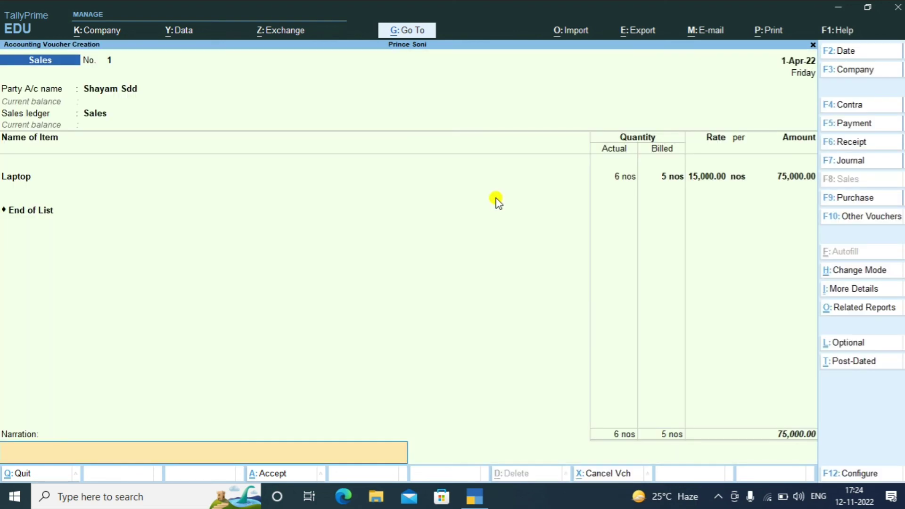
key("Return")
key("Return")
key("Return")
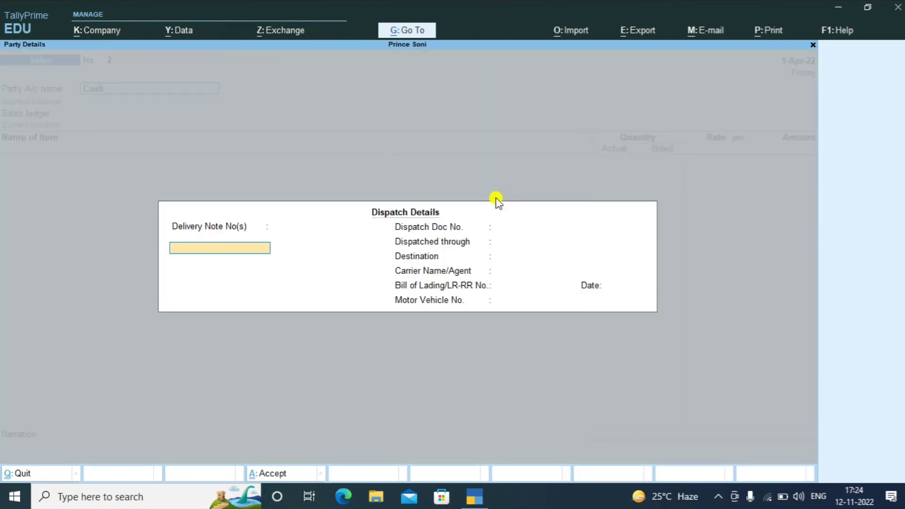
Leave the blank new sales voucher and open the Stock Summary report.
key("Escape")
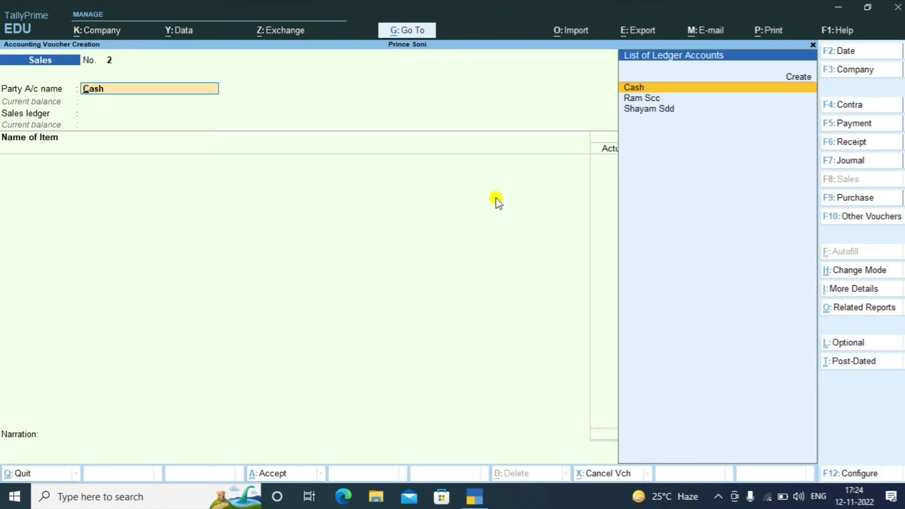
key("BackSpace")
key("Escape")
key("Down")
key("Down")
key("Down")
key("Down")
key("Down")
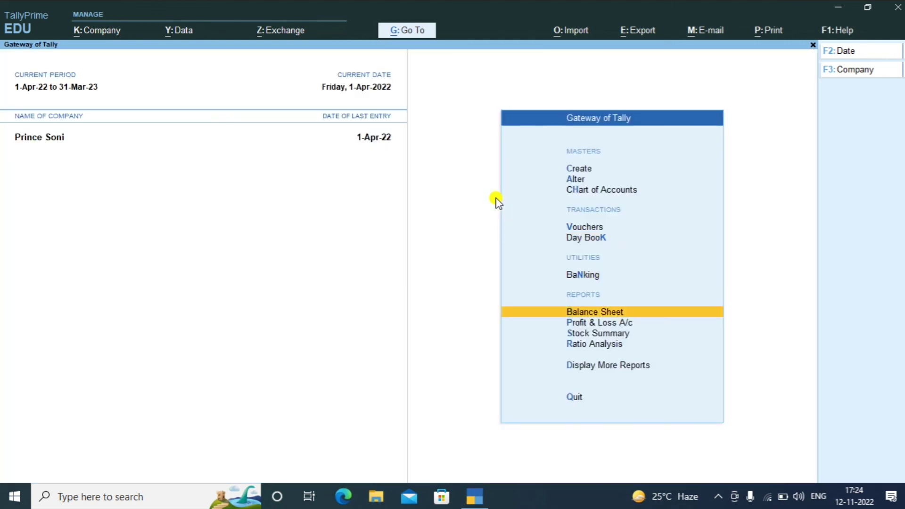
key("Return")
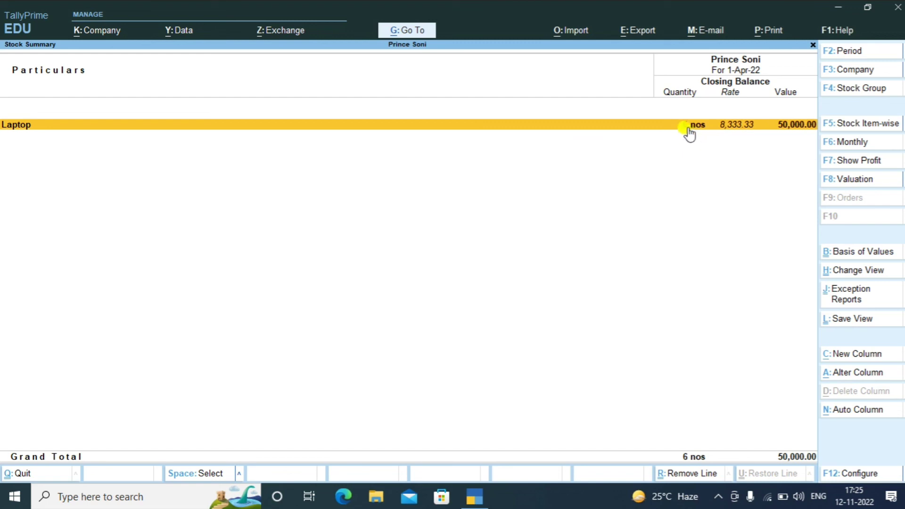
Drill down to Laptop's stock item vouchers, compare the purchase and sales entries' quantities and values, and return to the Gateway of Tally.
left_click(702, 129)
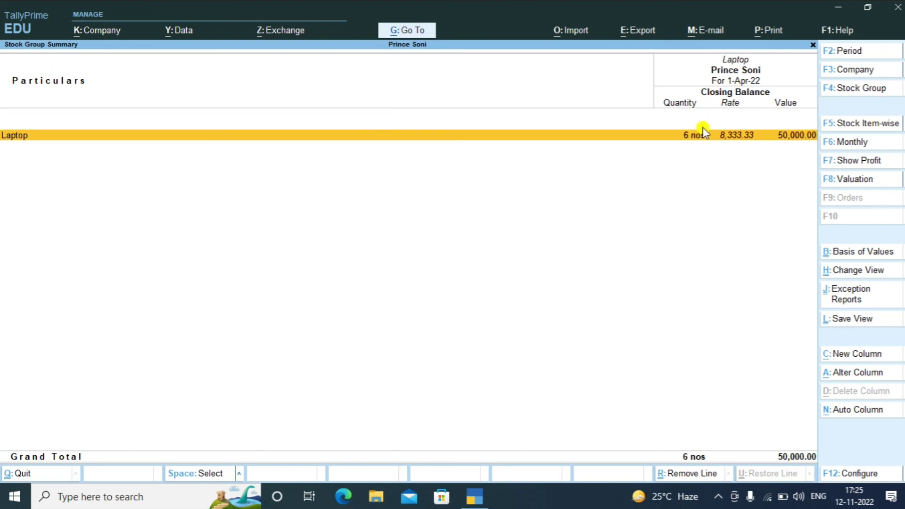
left_click(702, 131)
key("Return")
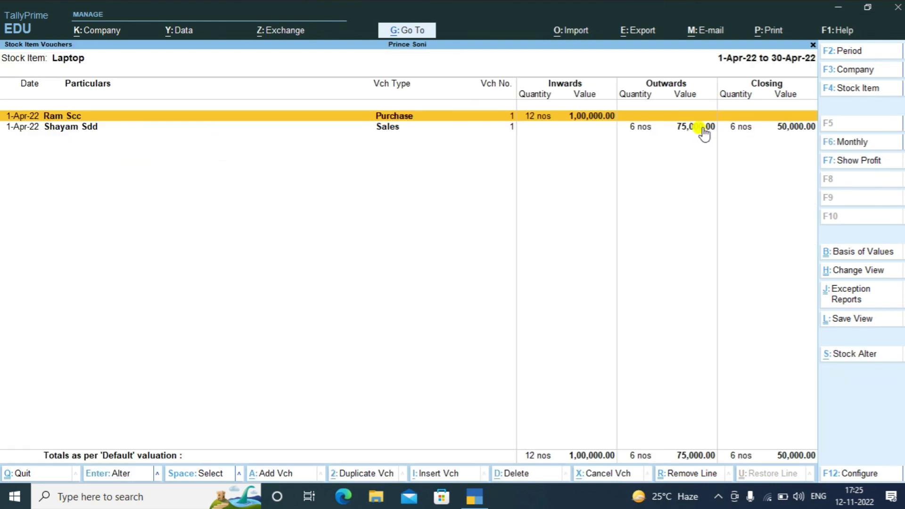
key("Down")
key("Up")
key("Down")
key("Up")
key("Down")
key("Up")
key("Down")
key("Up")
key("Down")
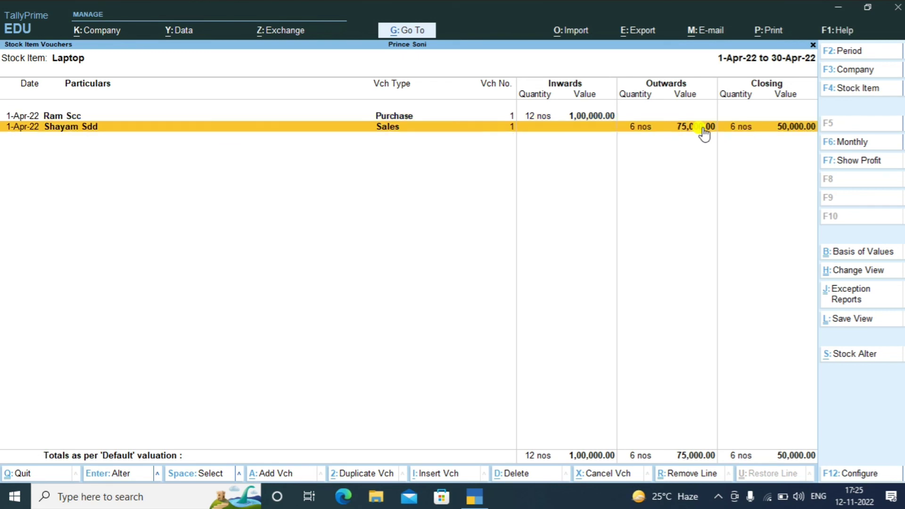
key("Up")
key("Down")
key("Escape")
key("Escape")
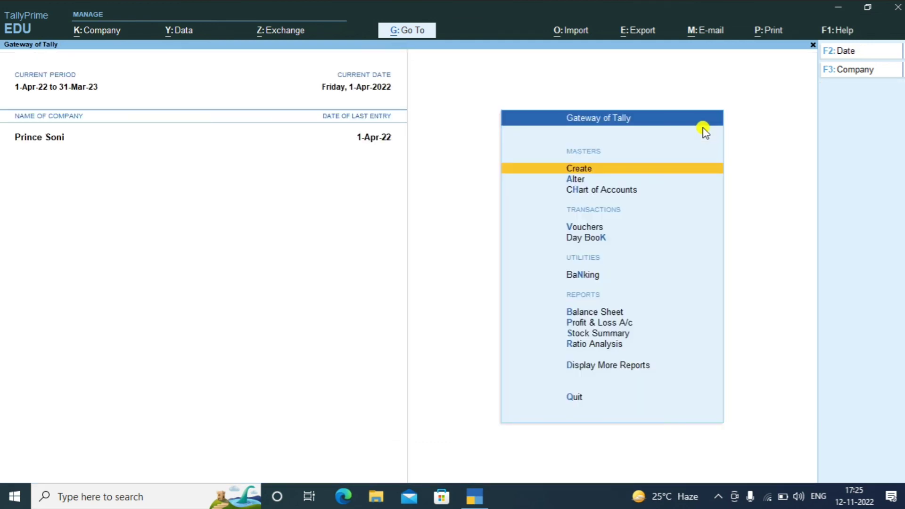
Open the company features and go to the setting for separate Actual and Billed Quantity columns in invoices.
key("F11")
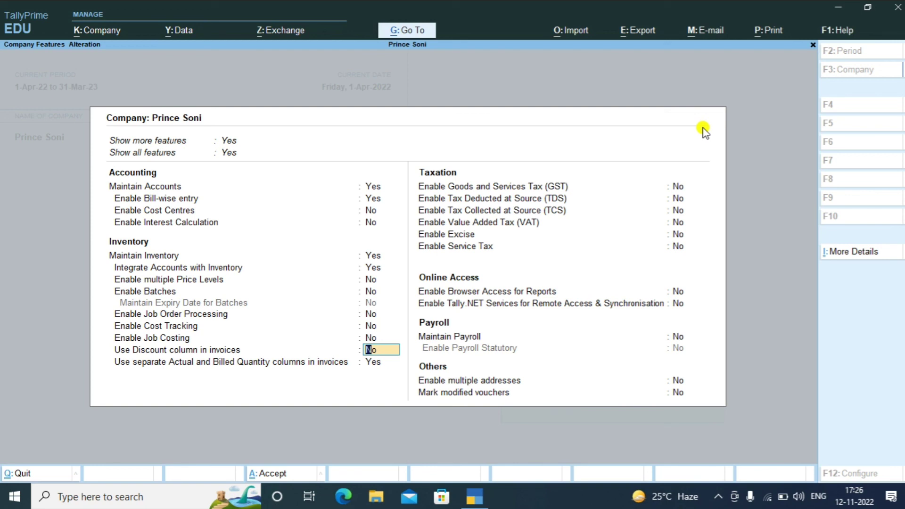
key("Return")
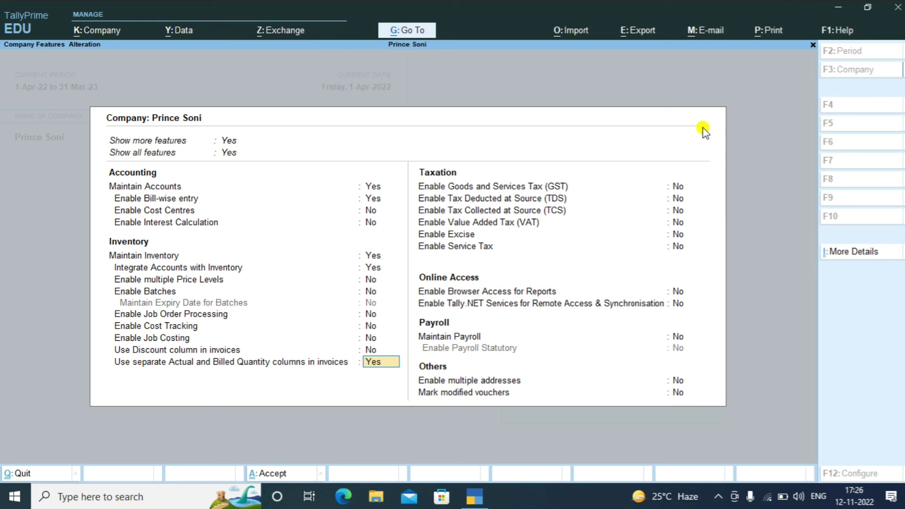